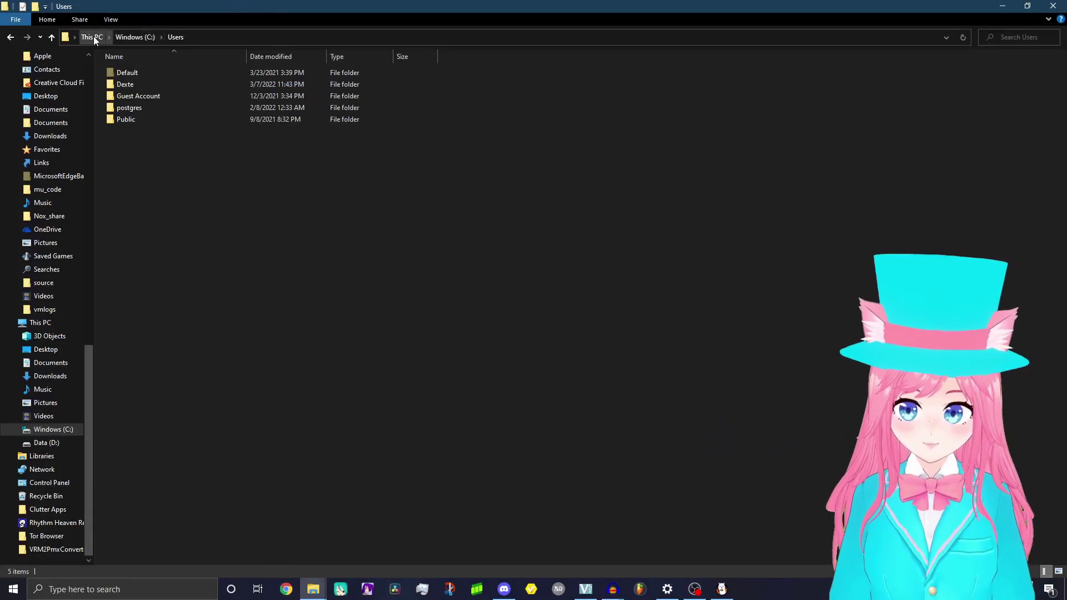
Browse from This PC through C: > Users > user folder > AppData > LocalLow to the pixiv folder.
{"action": "left_click", "coordinate": [94, 37]}
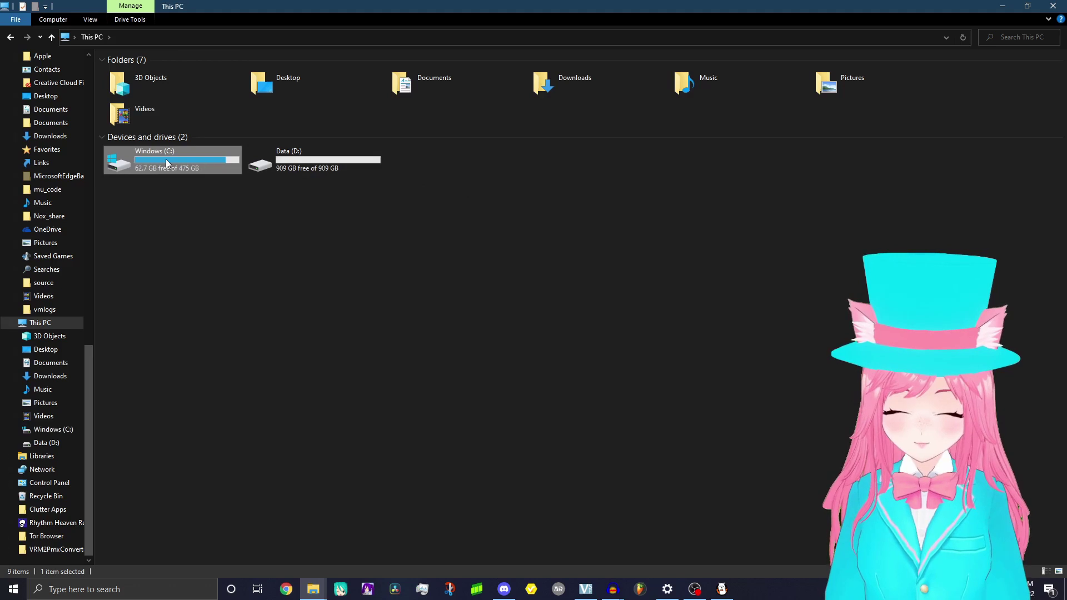
{"action": "double_click", "coordinate": [168, 154]}
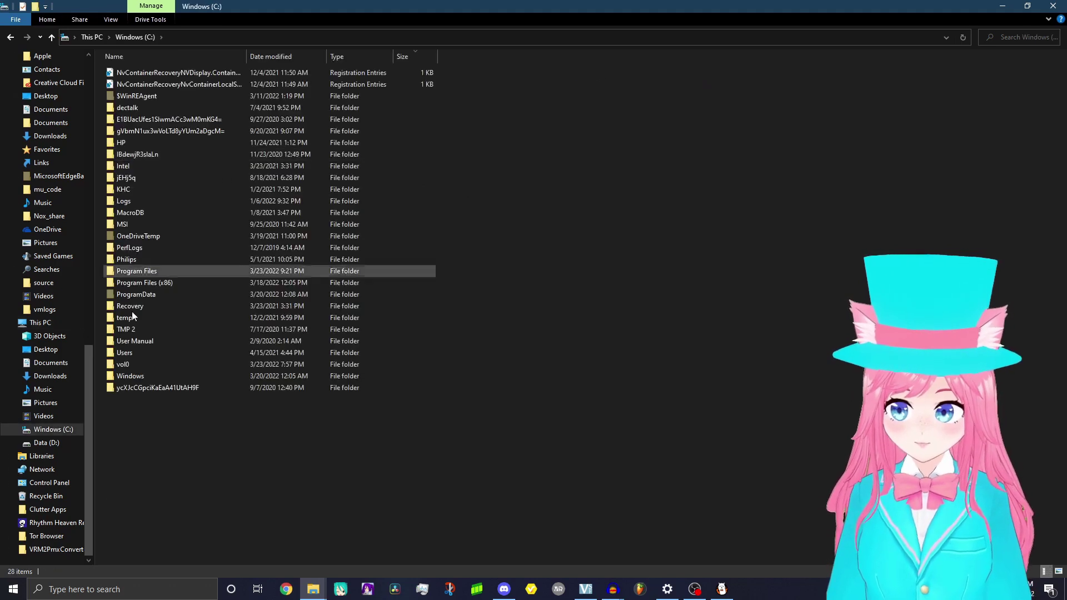
{"action": "double_click", "coordinate": [130, 352]}
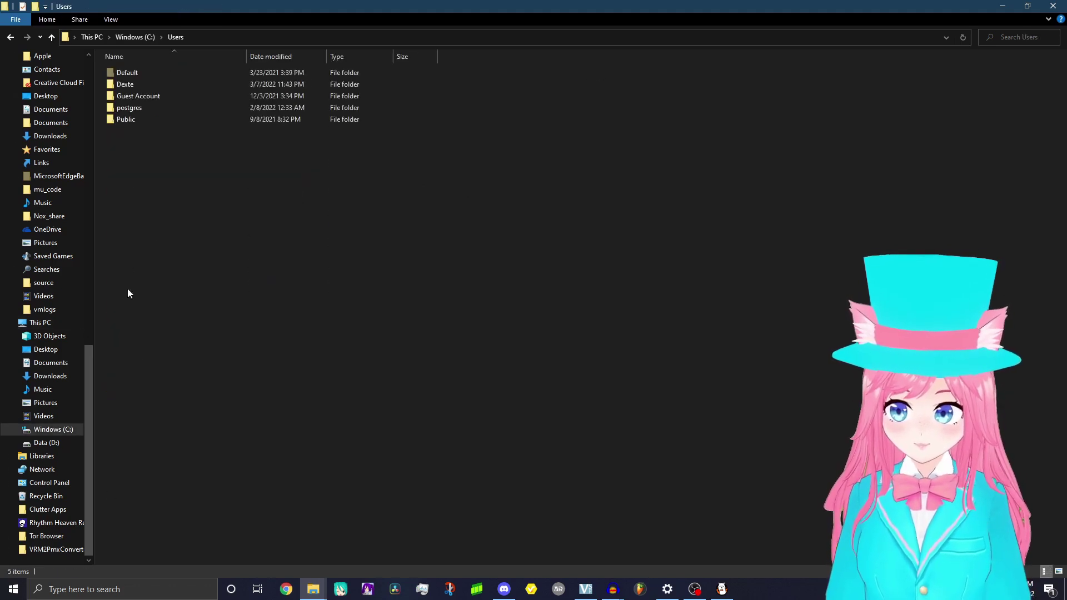
{"action": "double_click", "coordinate": [127, 83]}
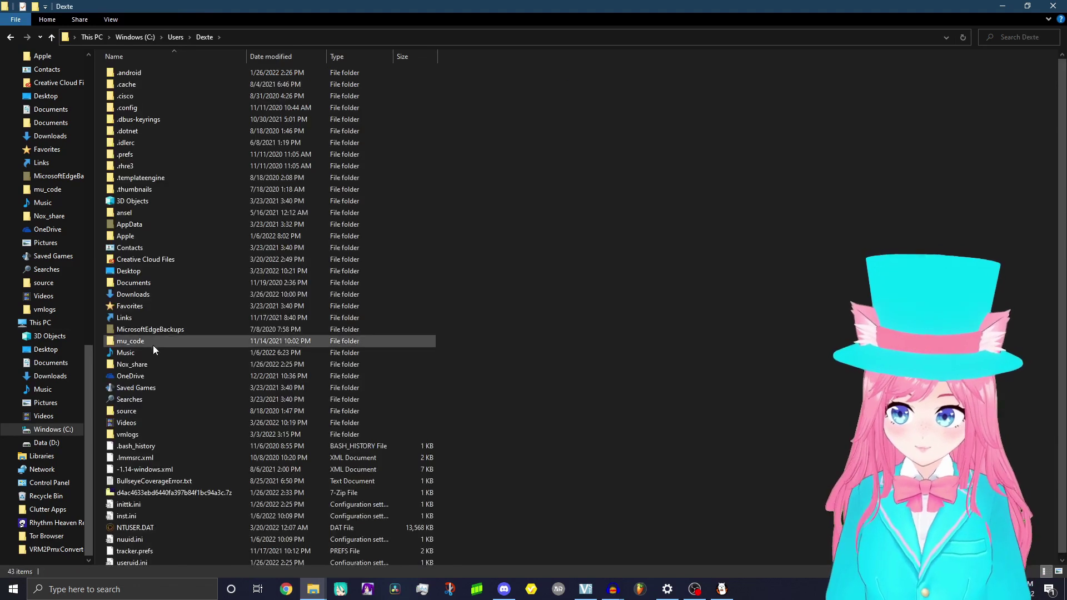
{"action": "double_click", "coordinate": [119, 225]}
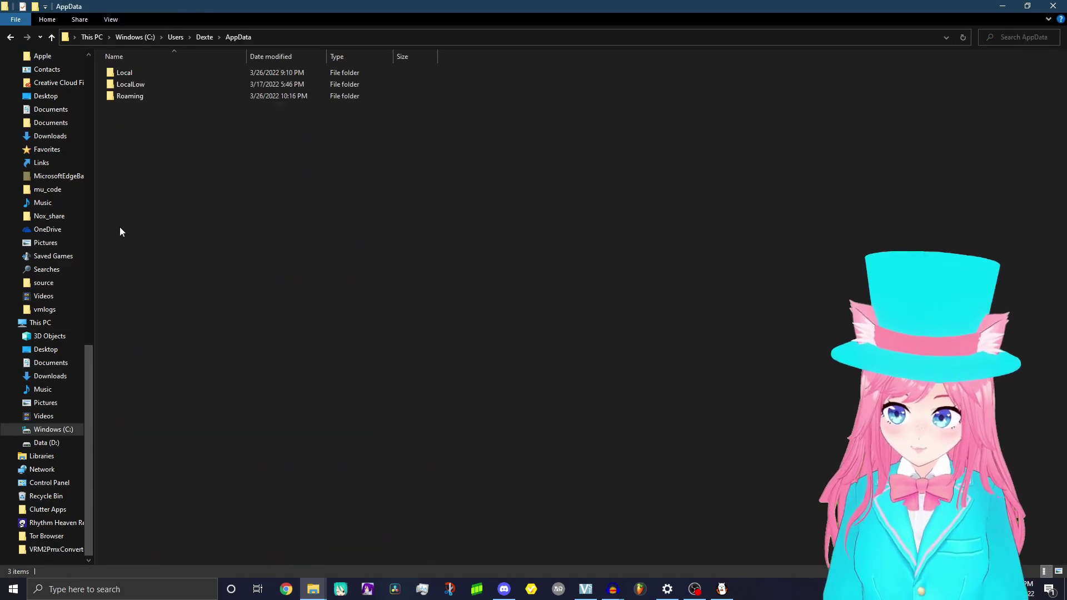
{"action": "double_click", "coordinate": [145, 82]}
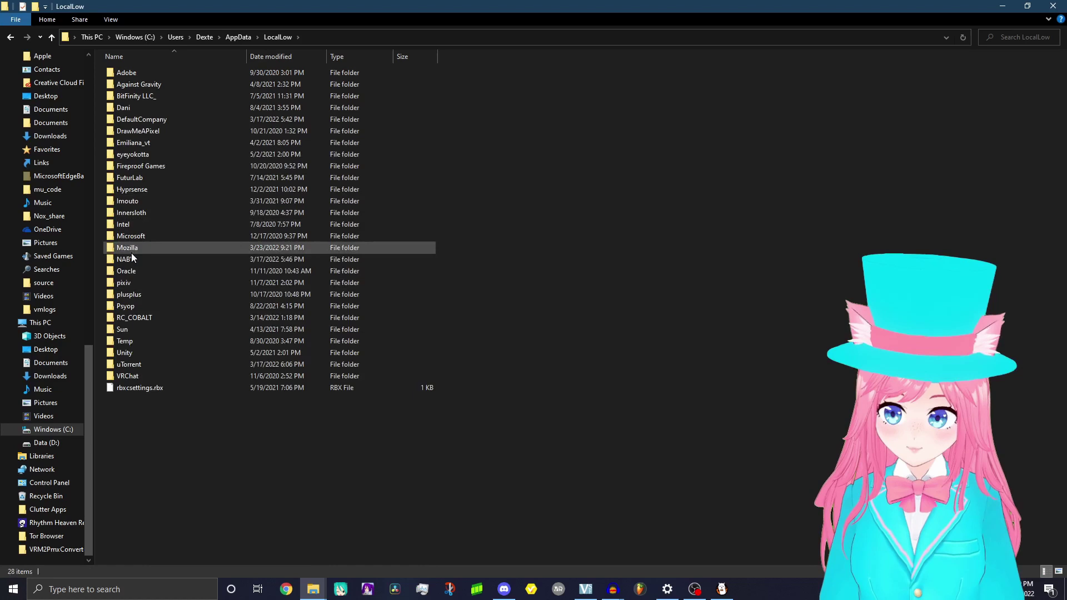
{"action": "double_click", "coordinate": [128, 284]}
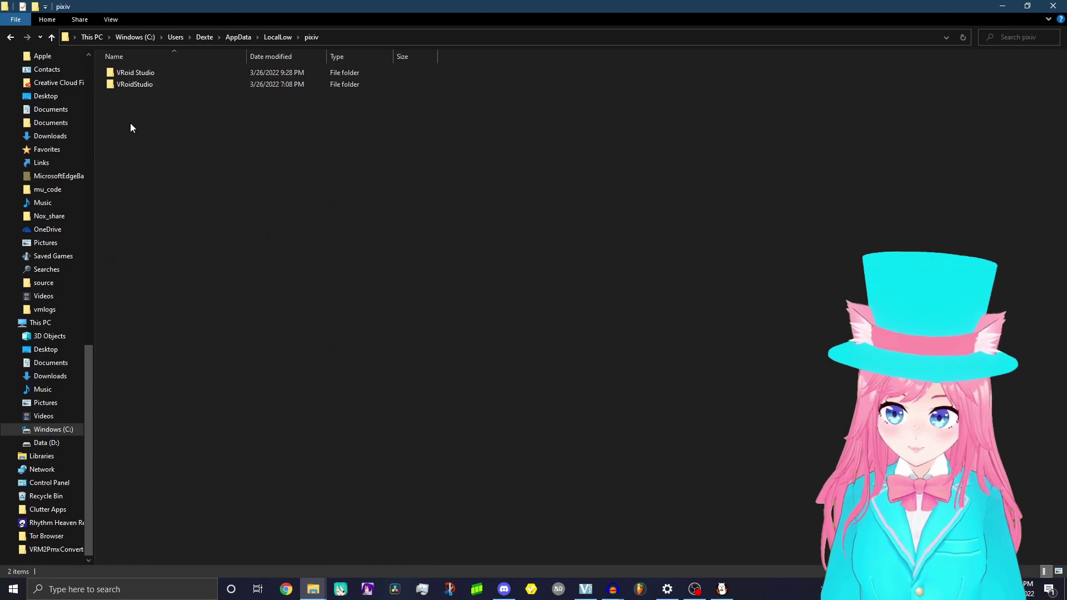
Open VRoid Studio > custom_items > N00-AllHair, then return to VRoid Studio.
{"action": "left_click", "coordinate": [134, 76]}
{"action": "double_click", "coordinate": [135, 75]}
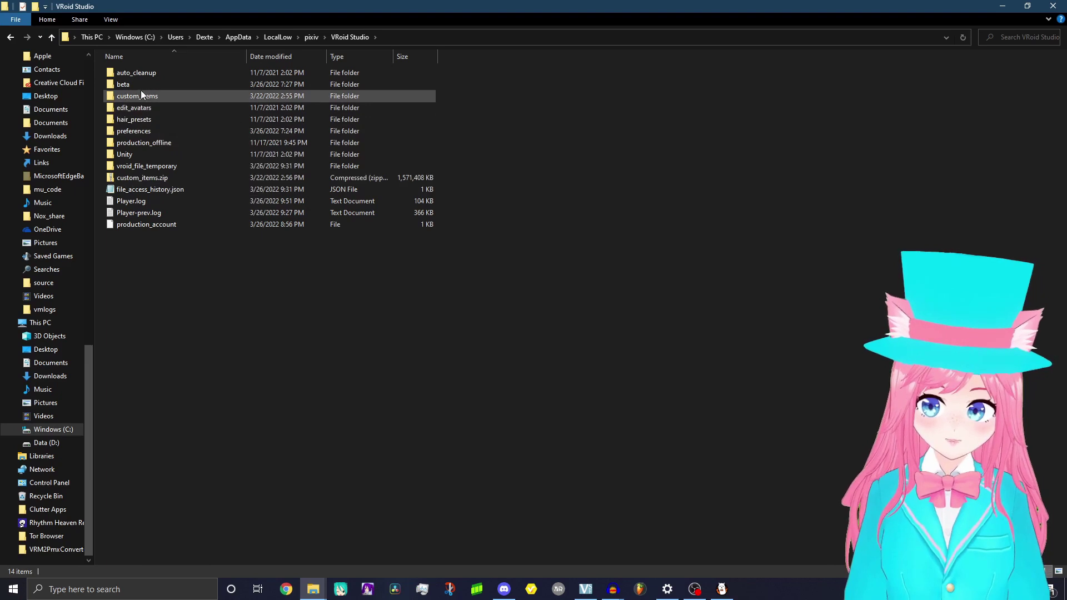
{"action": "double_click", "coordinate": [140, 120]}
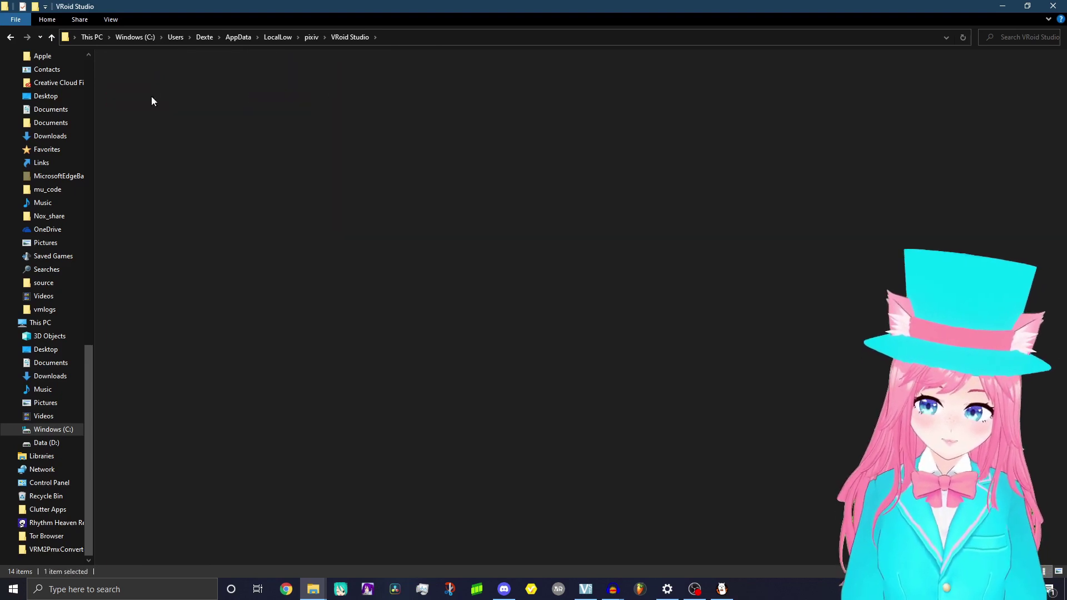
{"action": "double_click", "coordinate": [178, 96]}
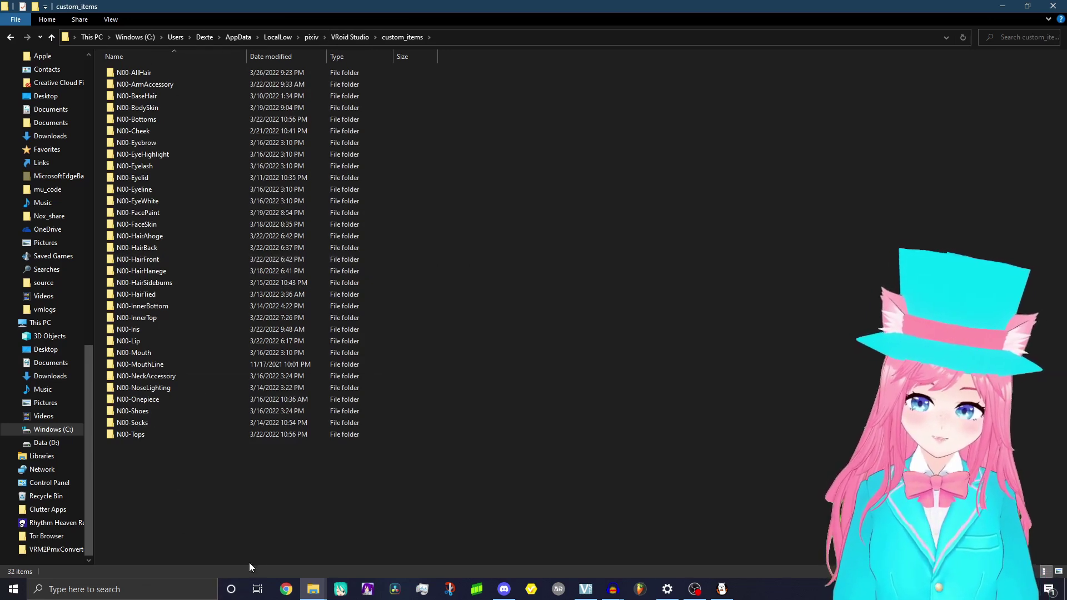
{"action": "double_click", "coordinate": [133, 73]}
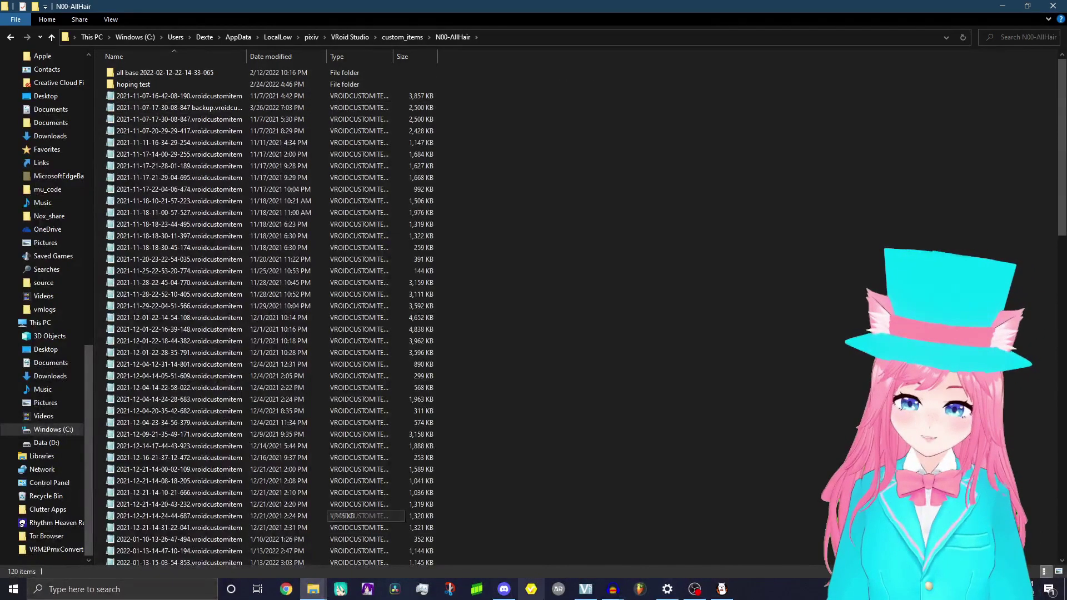
{"action": "left_click", "coordinate": [533, 591]}
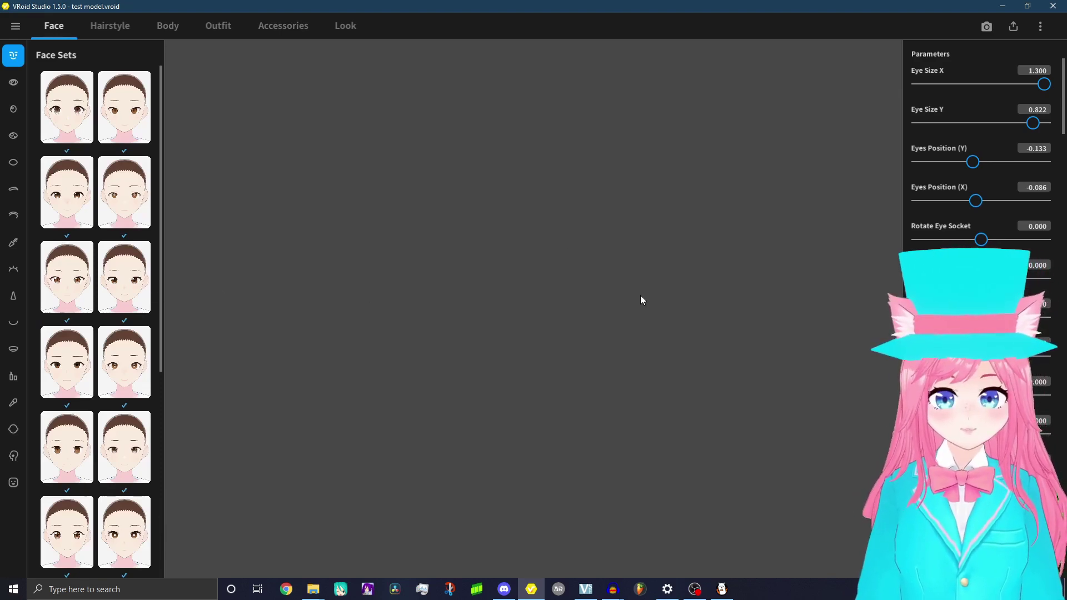
Orbit and zoom the test model to a three-quarter view.
{"action": "mouse_move", "coordinate": [621, 308]}
{"action": "left_mouse_down"}
{"action": "mouse_move", "coordinate": [631, 302]}
{"action": "mouse_move", "coordinate": [510, 324]}
{"action": "mouse_move", "coordinate": [686, 311]}
{"action": "mouse_move", "coordinate": [622, 312]}
{"action": "left_mouse_up"}
{"action": "scroll", "coordinate": [614, 333], "scroll_direction": "up", "scroll_amount": 4}
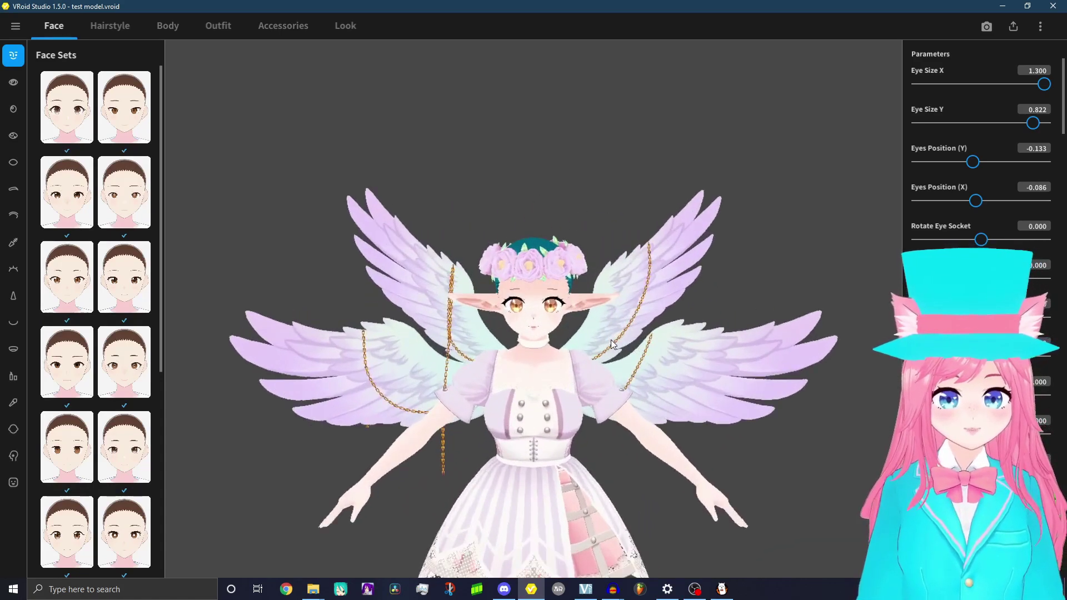
{"action": "left_click_drag", "start_coordinate": [611, 339], "coordinate": [580, 339]}
{"action": "scroll", "coordinate": [580, 339], "scroll_direction": "up", "scroll_amount": 5}
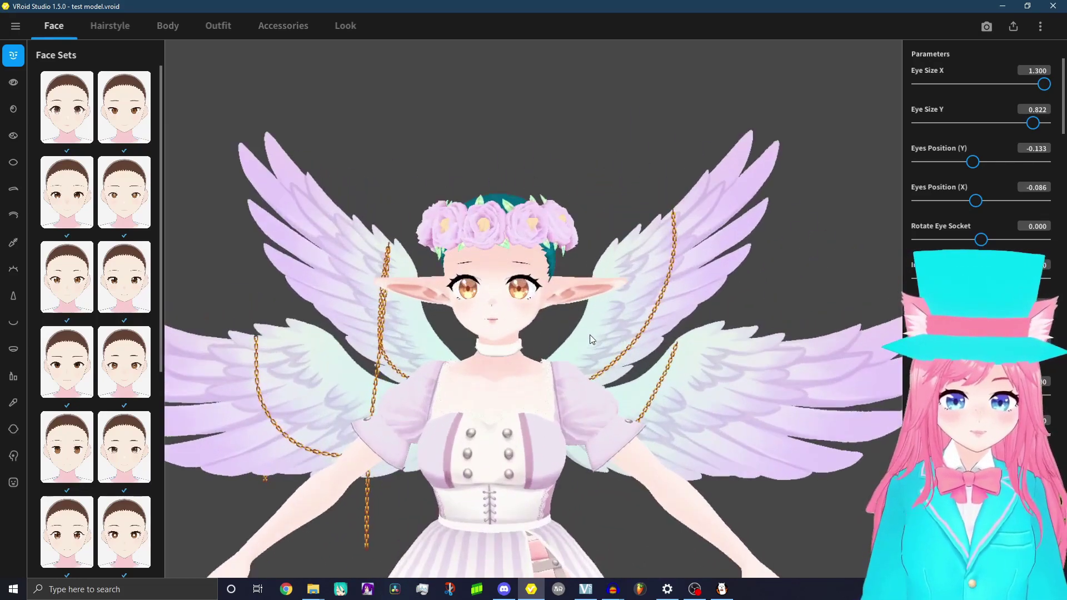
Try a different Hairstyle Sets preset, check Back hair, then undo the change.
{"action": "left_click", "coordinate": [110, 25]}
{"action": "left_click", "coordinate": [13, 56]}
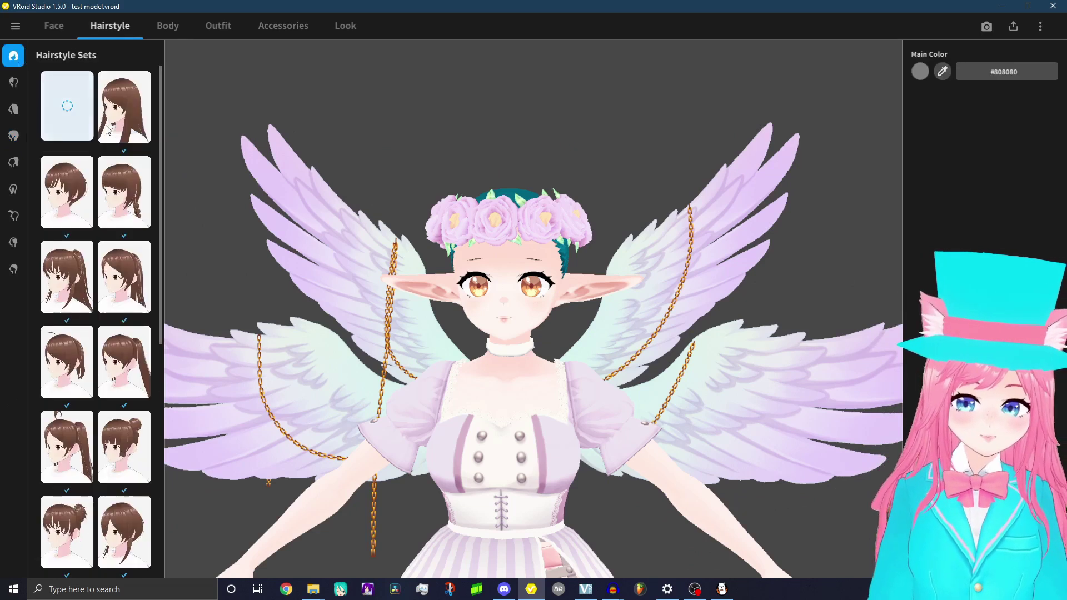
{"action": "scroll", "coordinate": [50, 395], "scroll_direction": "down", "scroll_amount": 3}
{"action": "left_click", "coordinate": [124, 449]}
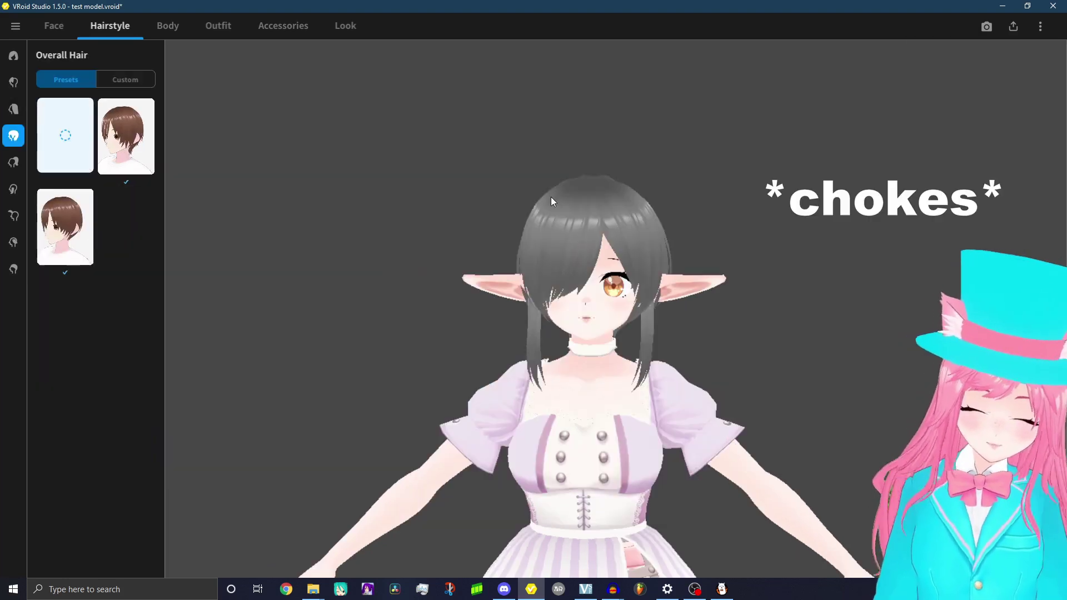
{"action": "left_click", "coordinate": [10, 114]}
{"action": "left_click", "coordinate": [13, 56]}
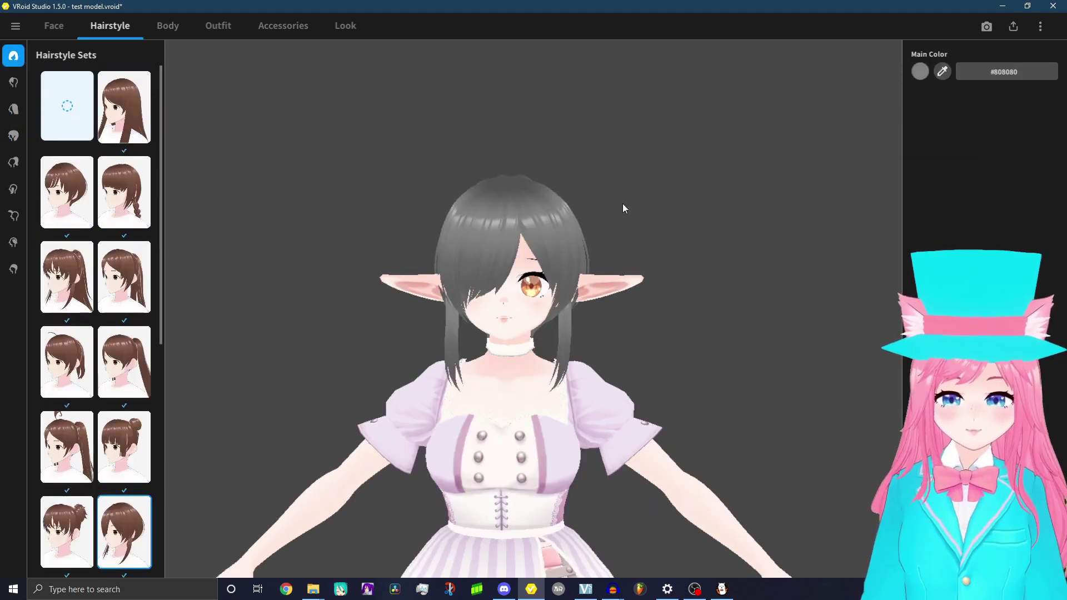
{"action": "key", "text": "ctrl+z"}
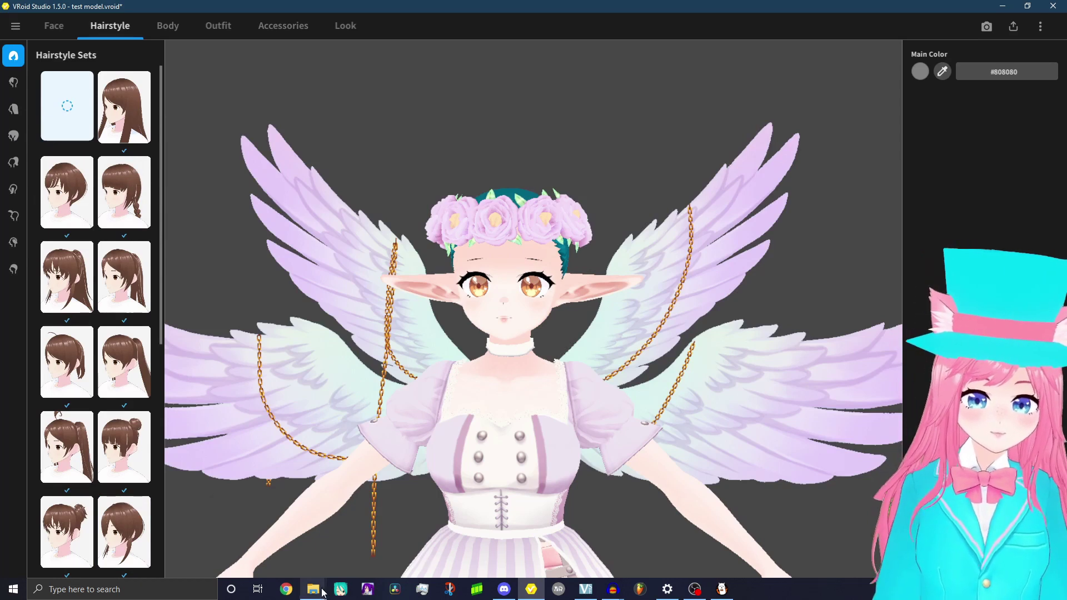
{"action": "mouse_move", "coordinate": [323, 592]}
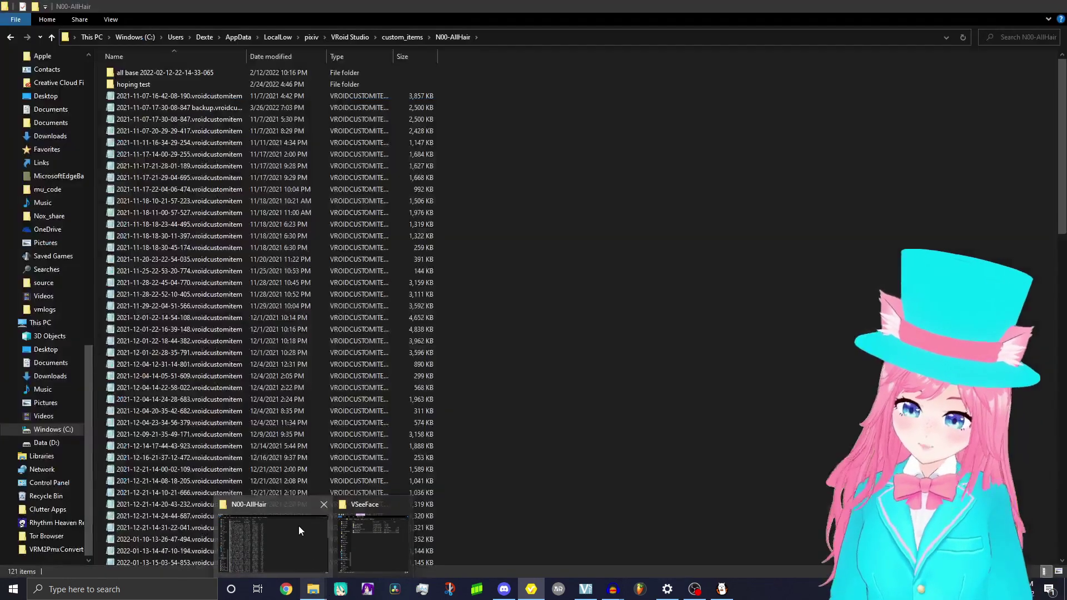
Bring up the N00-AllHair folder and sort it by Date modified, newest first.
{"action": "left_click", "coordinate": [298, 525]}
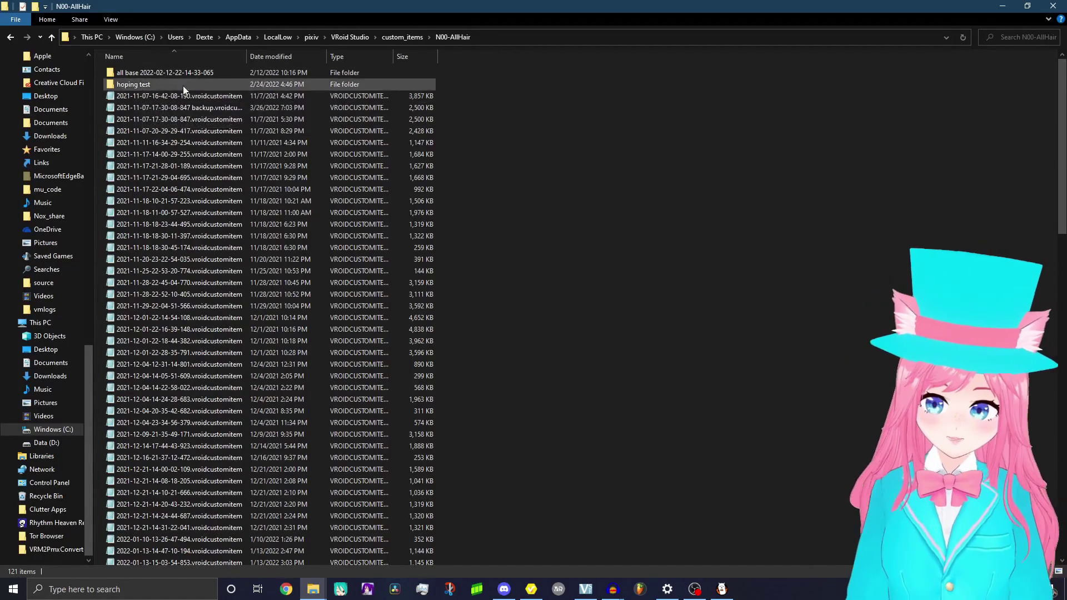
{"action": "left_click", "coordinate": [280, 56]}
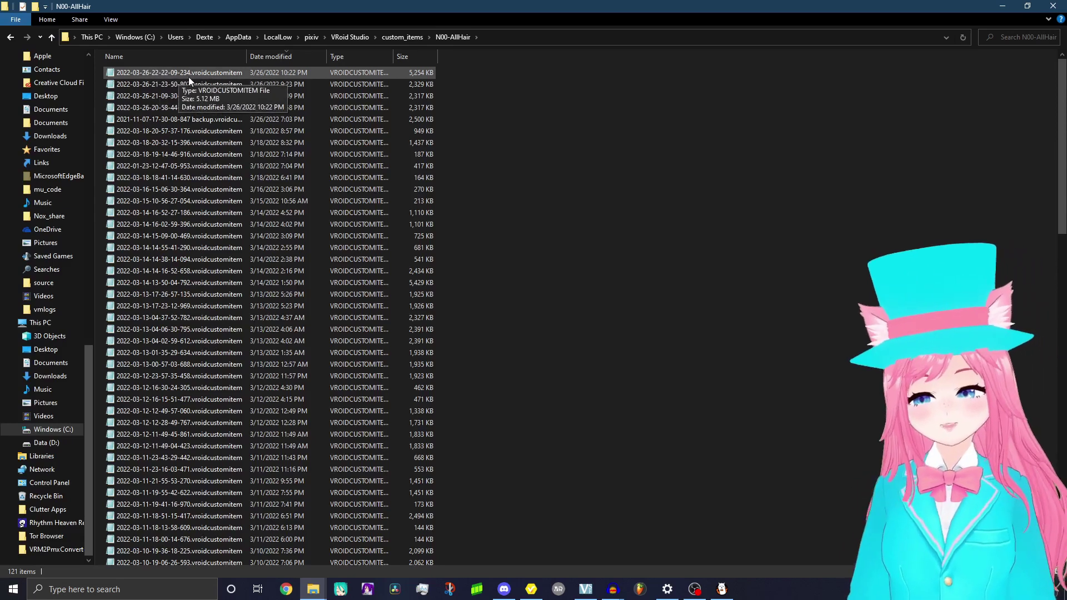
{"action": "right_click", "coordinate": [147, 71]}
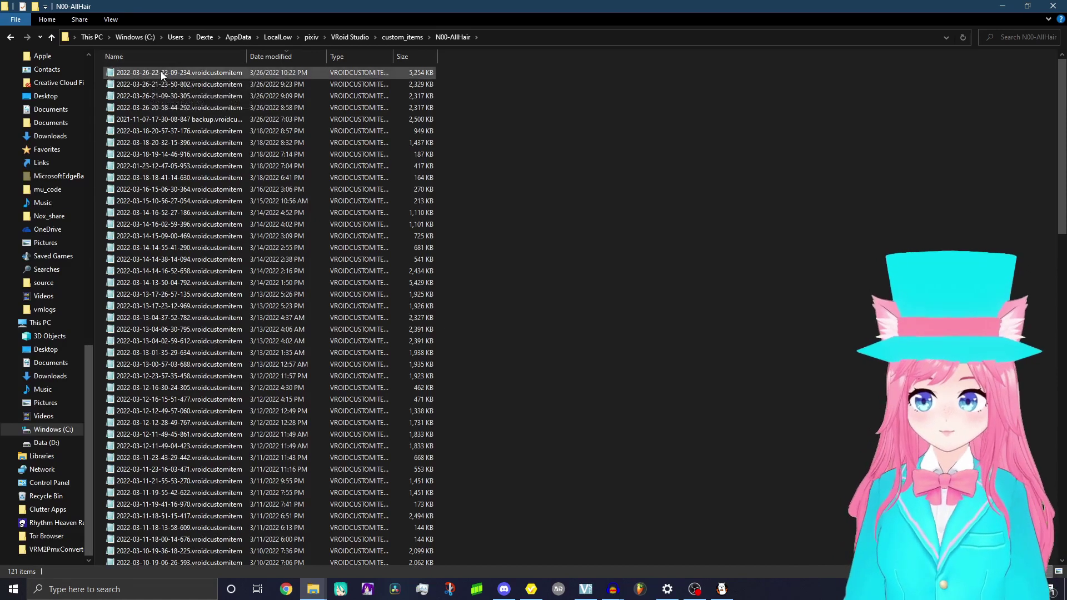
{"action": "left_click", "coordinate": [161, 72]}
{"action": "right_click", "coordinate": [162, 71]}
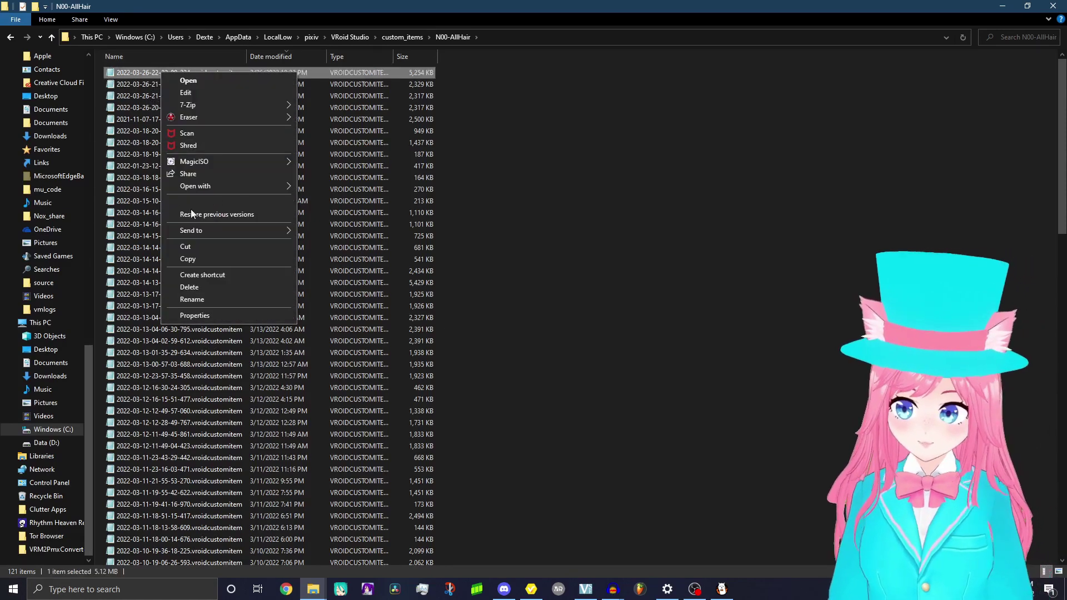
{"action": "left_click", "coordinate": [186, 246]}
{"action": "left_click", "coordinate": [495, 73]}
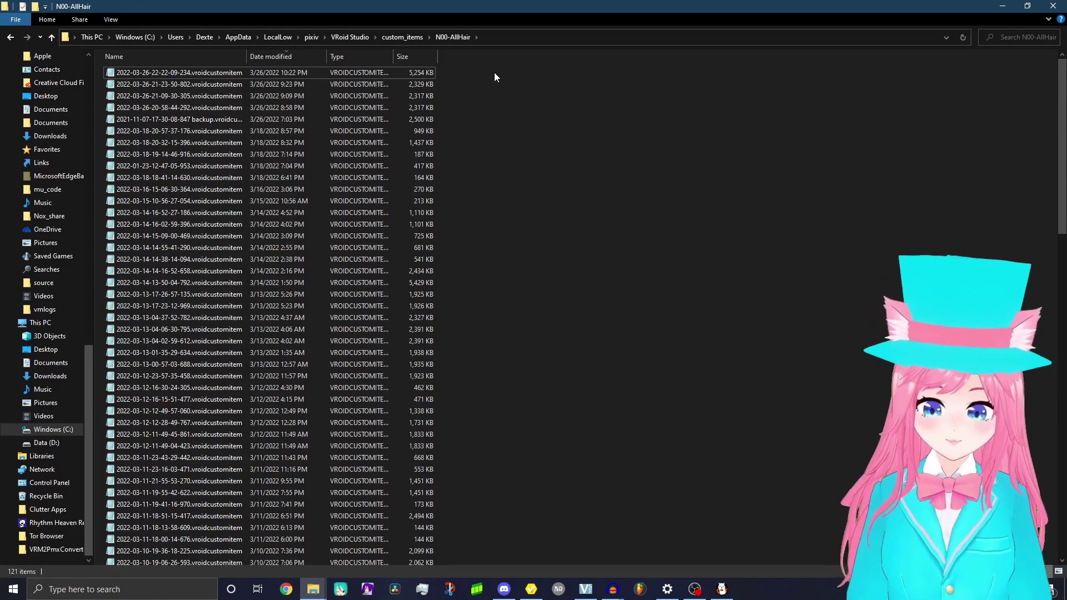
{"action": "key", "text": "ctrl+v"}
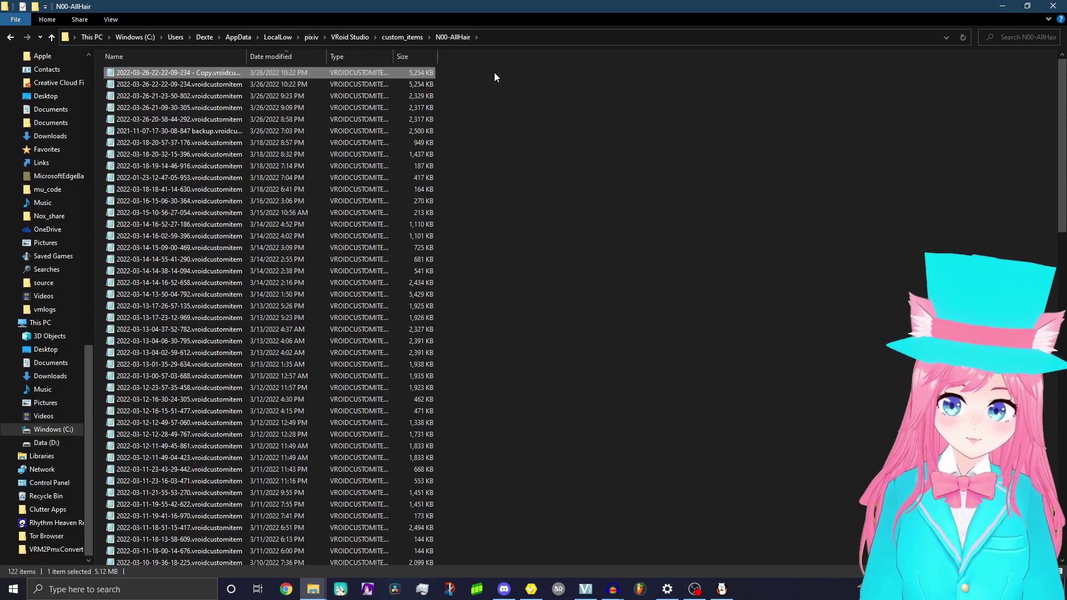
{"action": "double_click", "coordinate": [175, 71]}
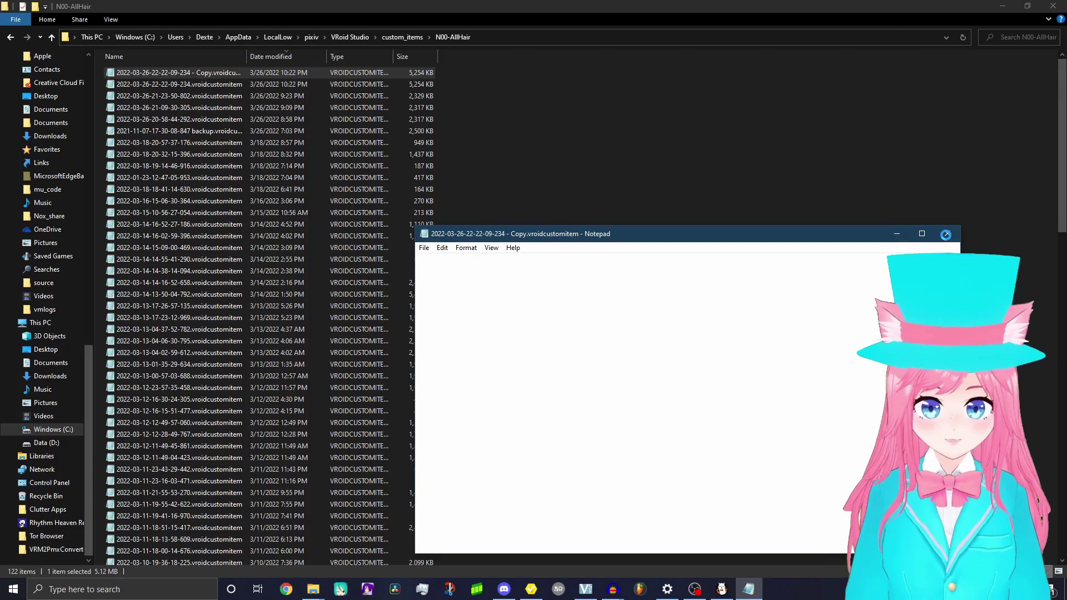
{"action": "scroll", "coordinate": [525, 367], "scroll_direction": "down", "scroll_amount": 3}
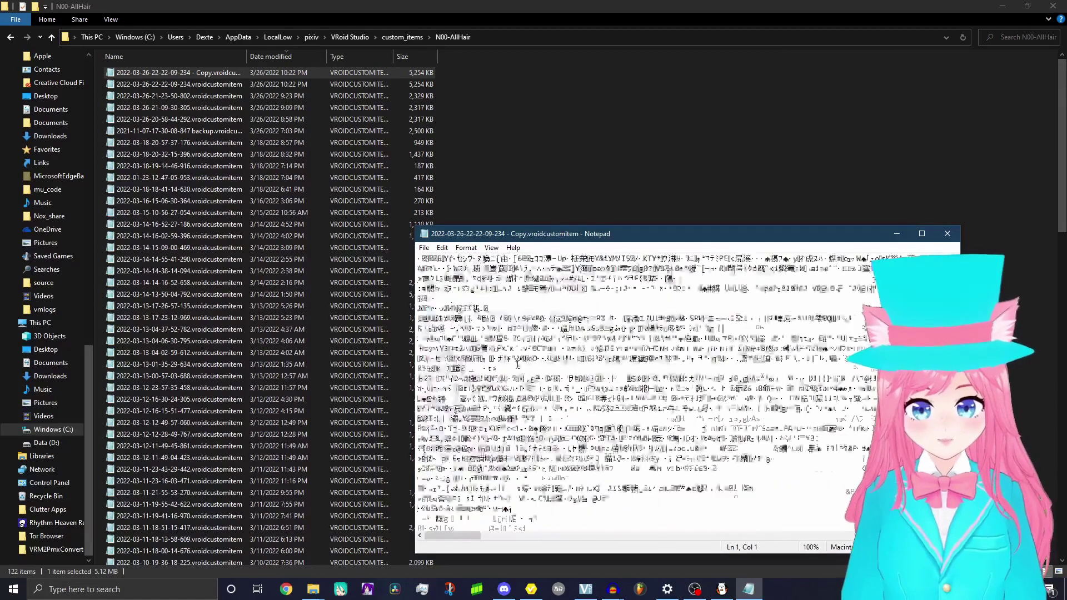
{"action": "left_click", "coordinate": [947, 233]}
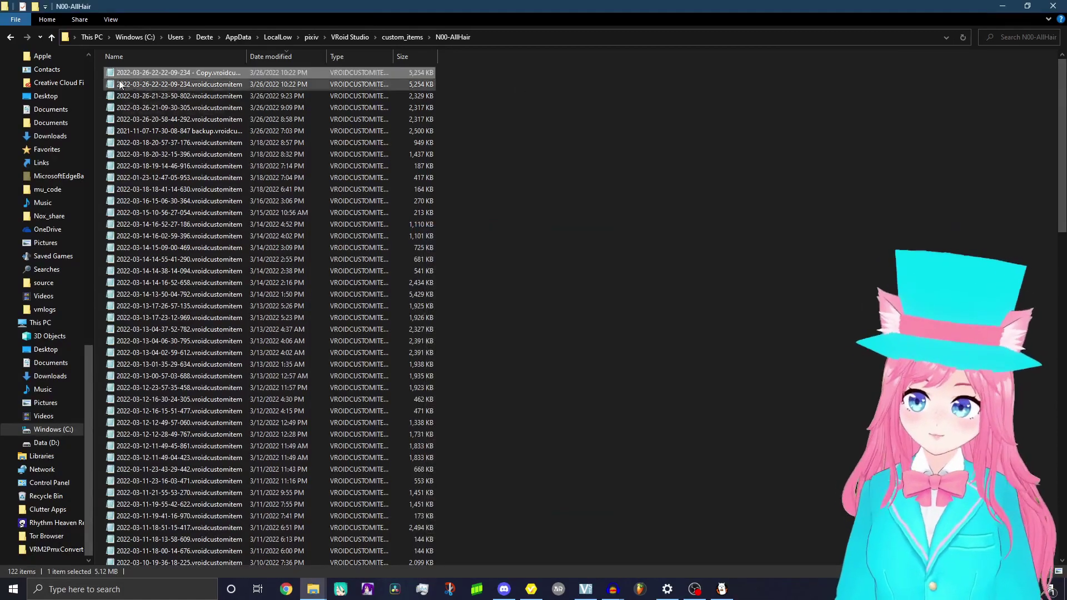
Open the copied wing item in 7-Zip as an archive and preview its thumbnail.png.
{"action": "right_click", "coordinate": [144, 72]}
{"action": "mouse_move", "coordinate": [233, 104]}
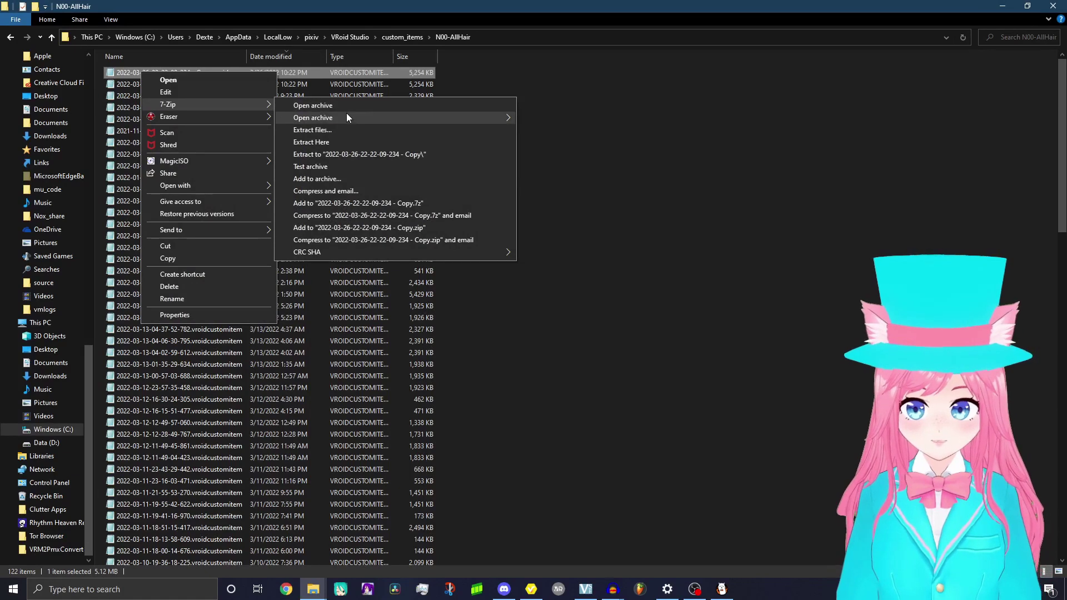
{"action": "left_click", "coordinate": [324, 106]}
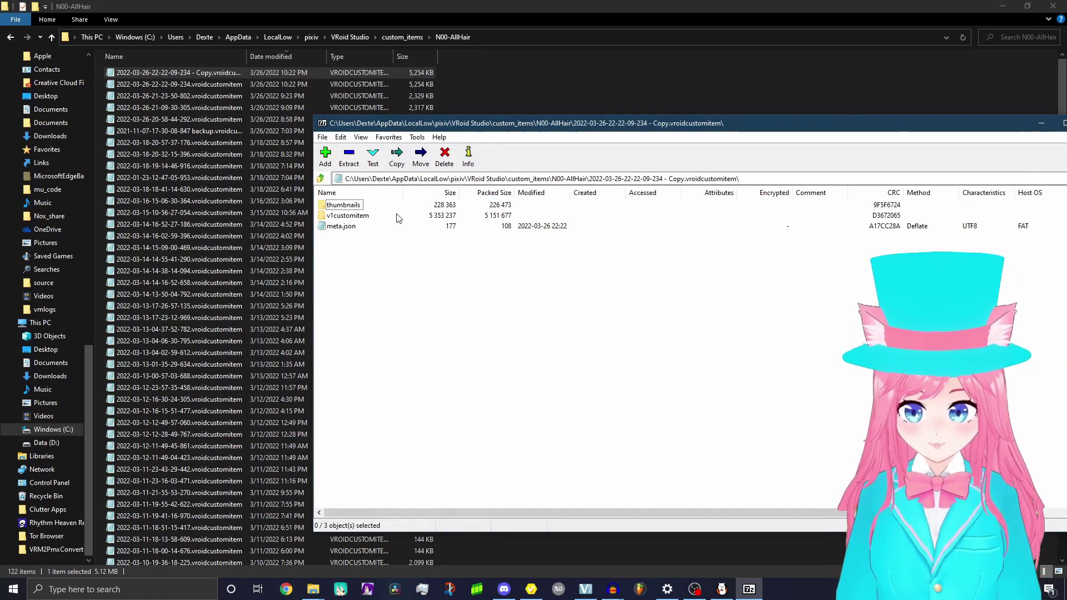
{"action": "double_click", "coordinate": [343, 206]}
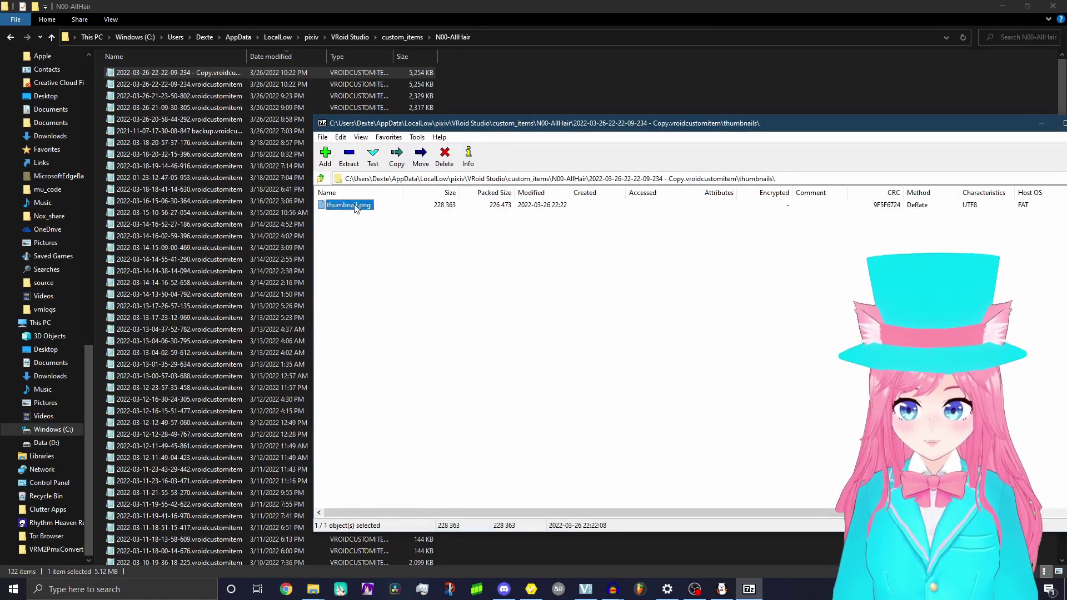
{"action": "double_click", "coordinate": [355, 207]}
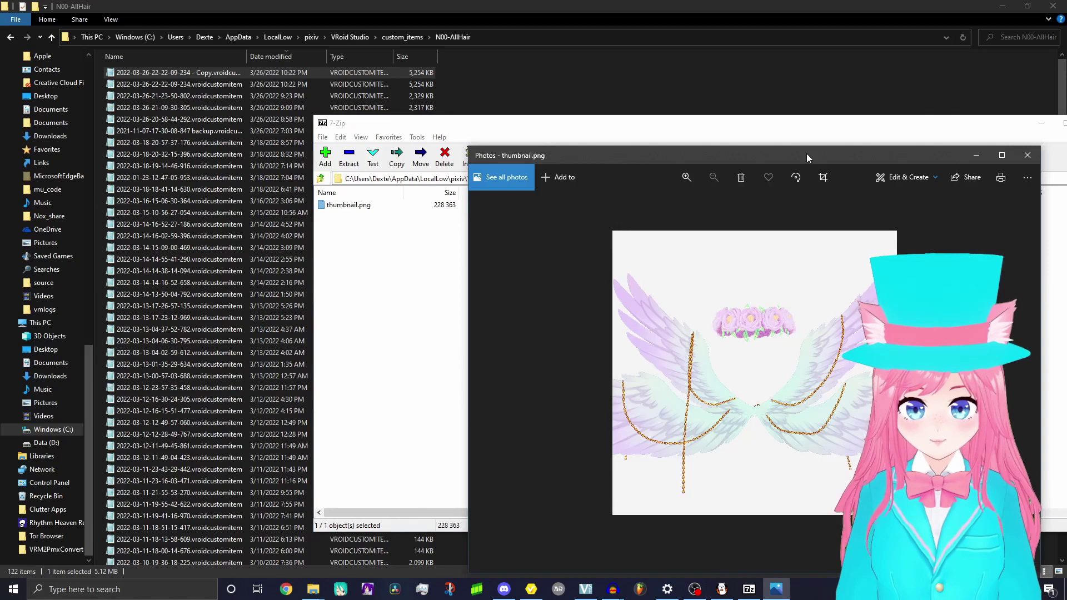
{"action": "left_click_drag", "start_coordinate": [806, 153], "coordinate": [489, 123]}
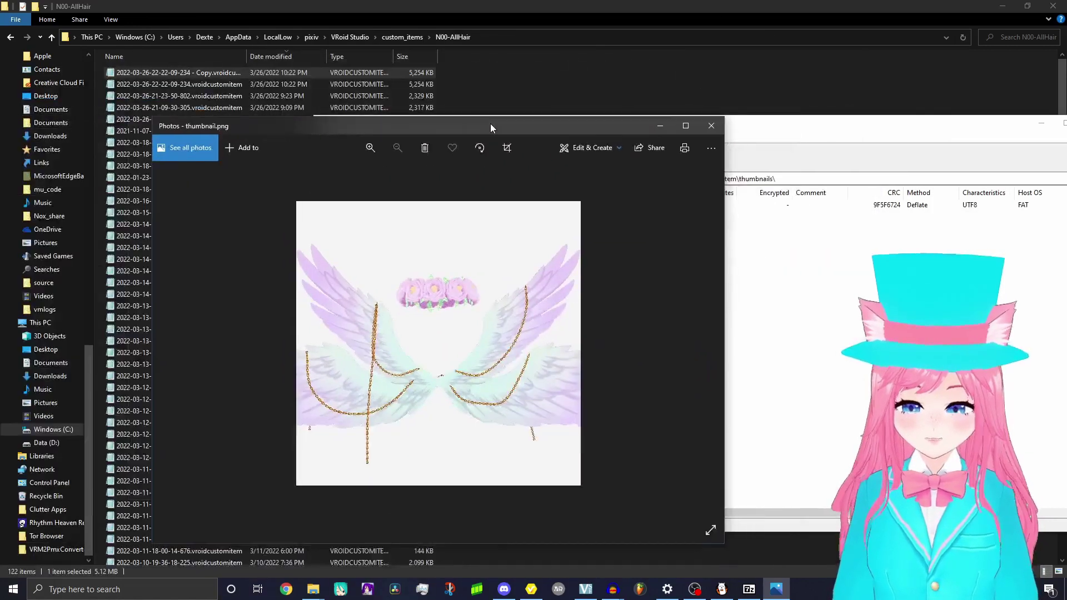
{"action": "left_click", "coordinate": [709, 126]}
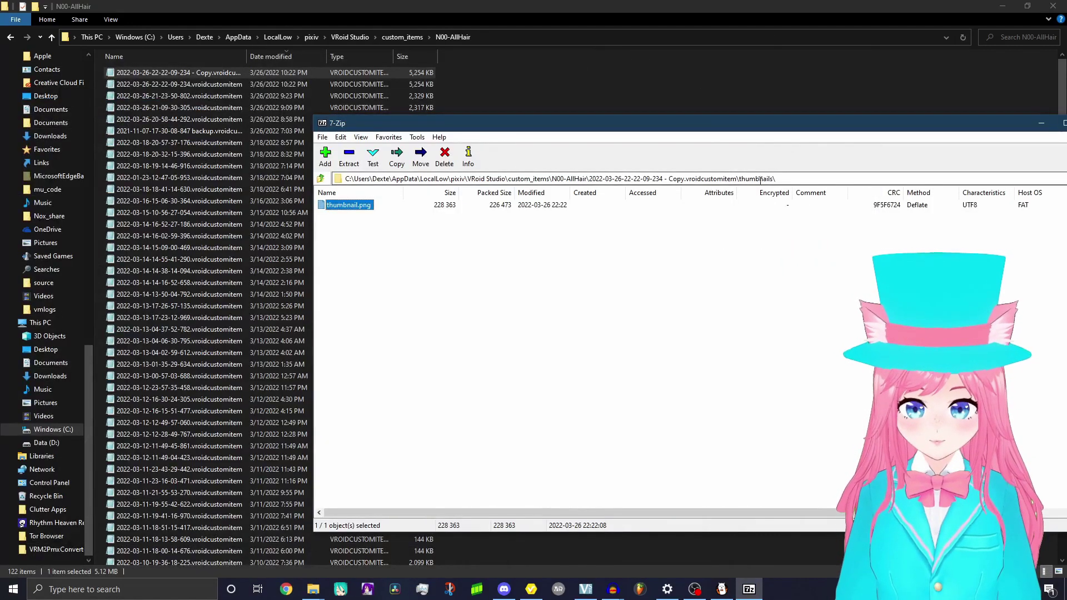
Shorten the archive path to return to the archive's root folder.
{"action": "left_click", "coordinate": [794, 180]}
{"action": "left_click", "coordinate": [780, 181]}
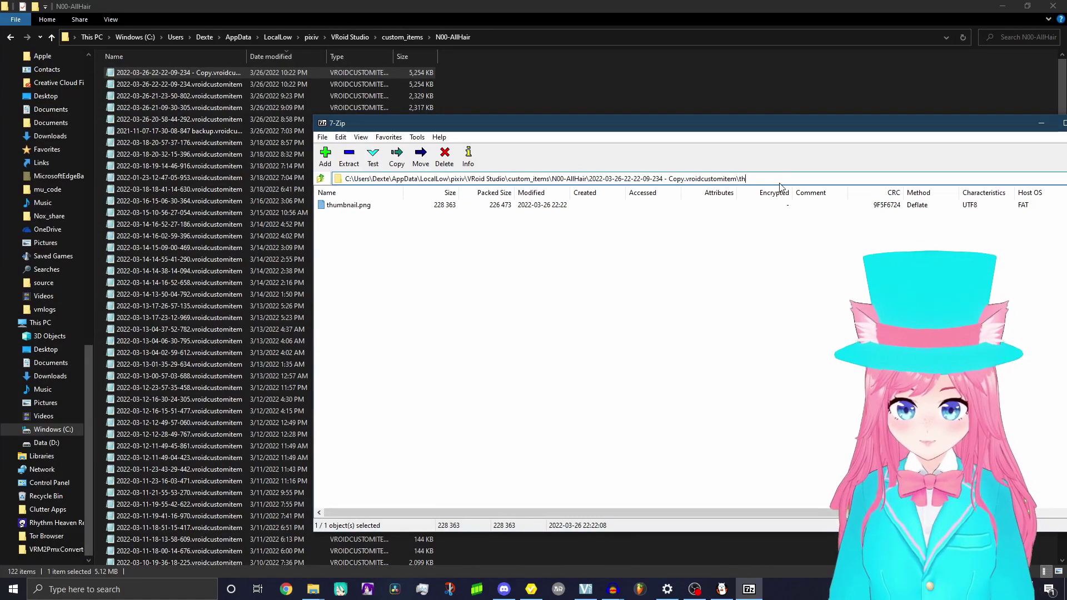
{"action": "key", "text": "Return"}
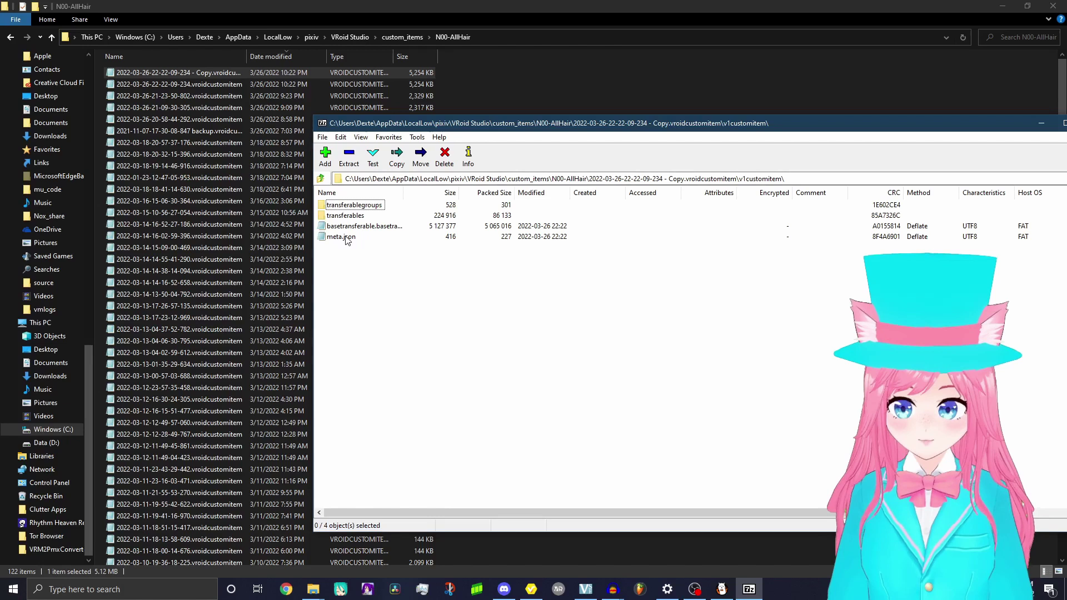
Change meta.json's rootTransferableGroupTypeId to a Level1 hair type and save it.
{"action": "double_click", "coordinate": [341, 236]}
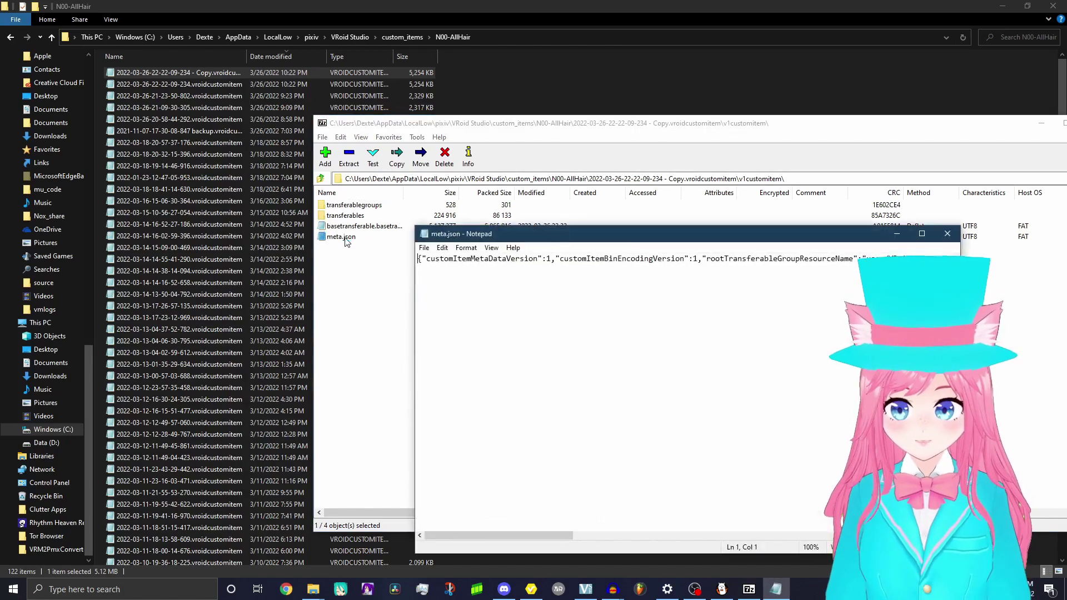
{"action": "key", "text": "ctrl+a"}
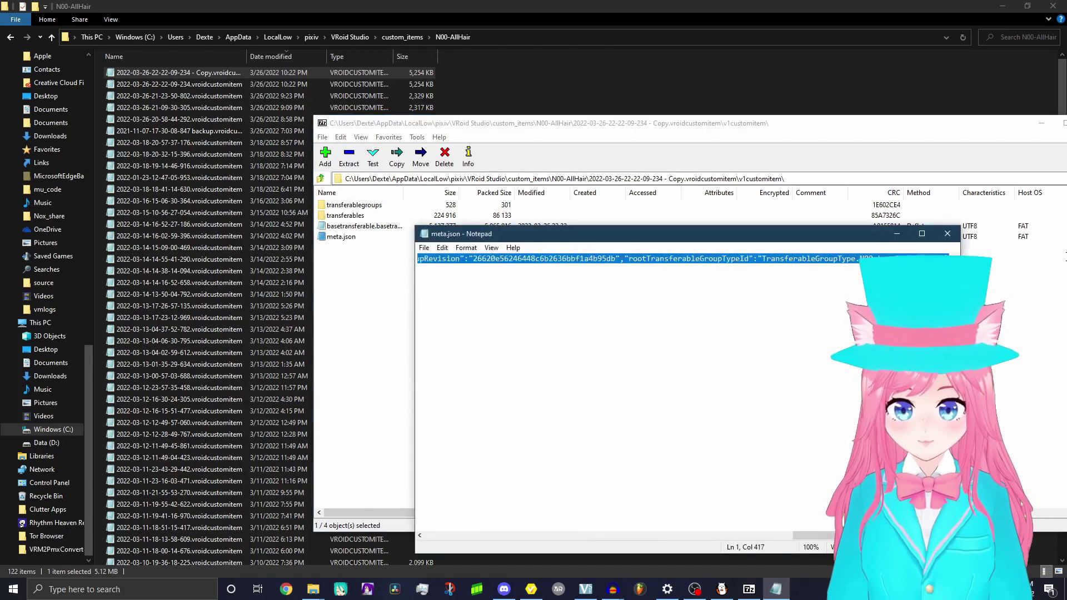
{"action": "key", "text": "Right"}
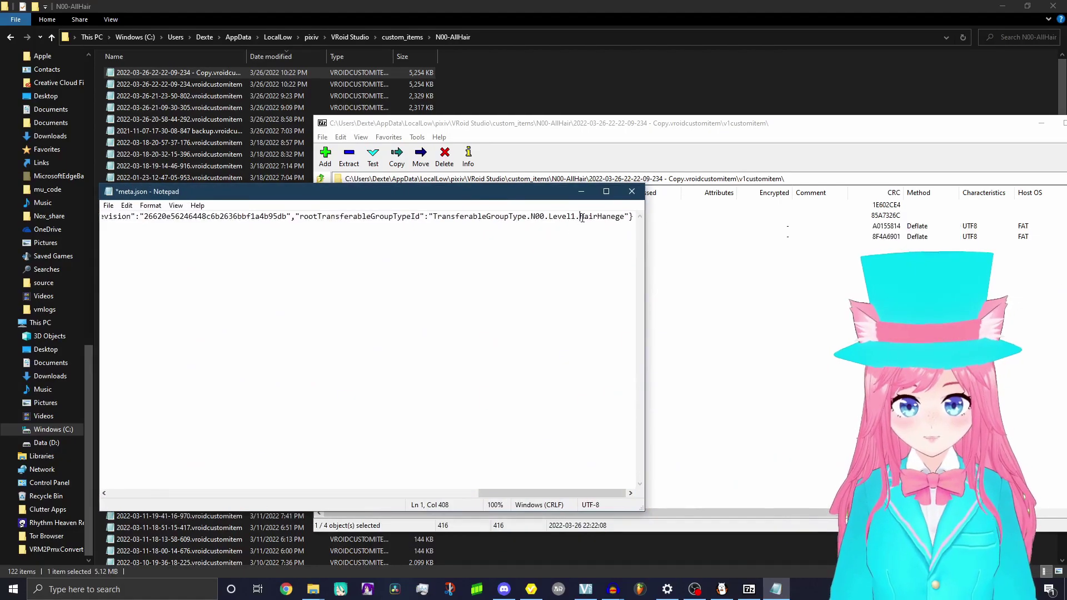
{"action": "left_click", "coordinate": [608, 216]}
{"action": "left_click", "coordinate": [108, 205]}
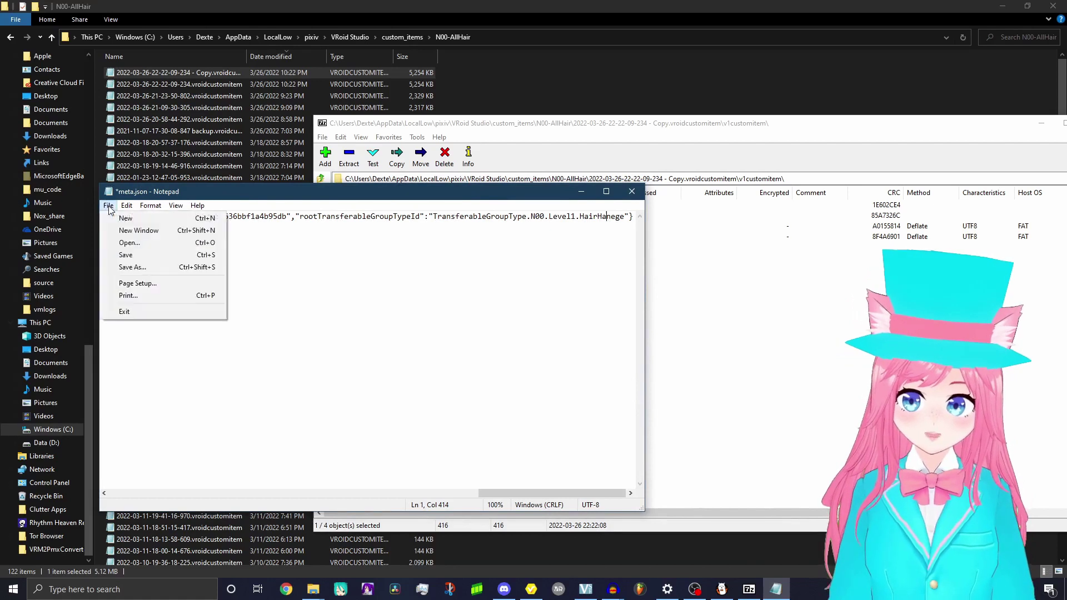
{"action": "left_click", "coordinate": [126, 256]}
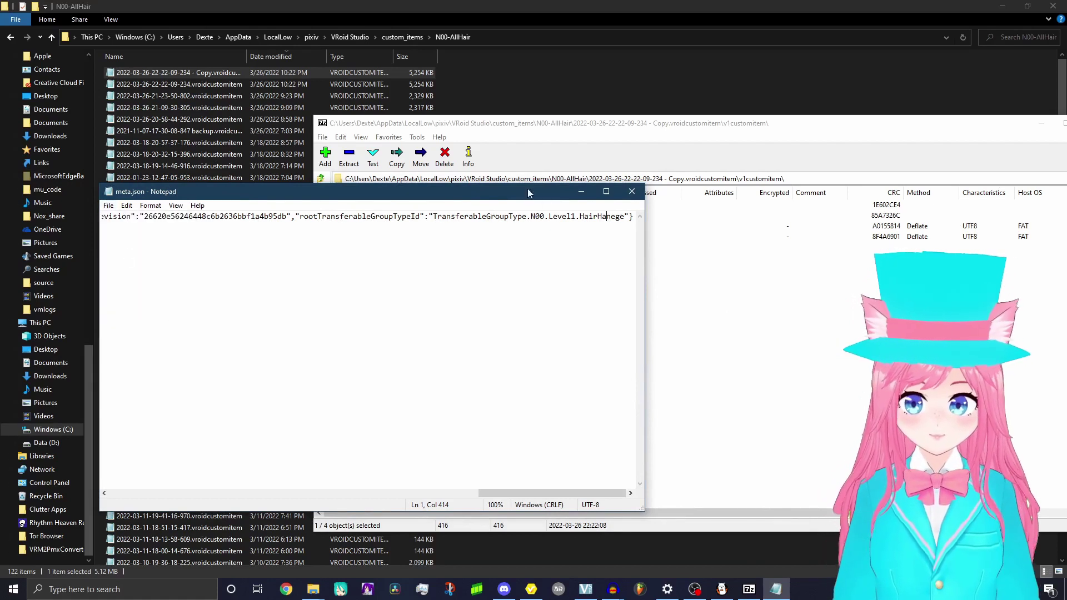
Close Notepad, update meta.json in the archive, close 7-Zip and return to VRoid Studio.
{"action": "left_click", "coordinate": [632, 191]}
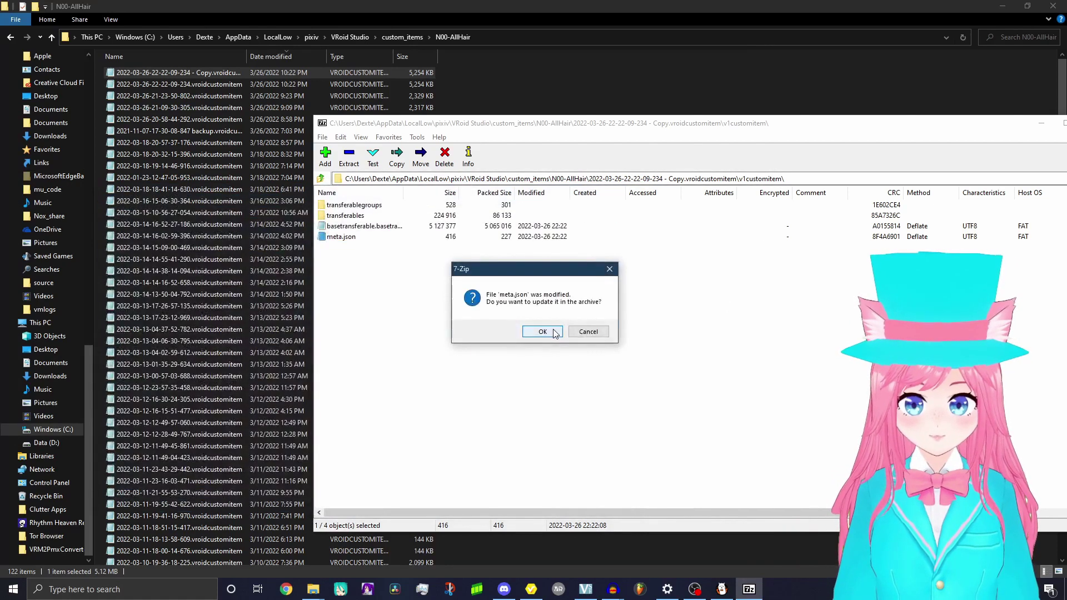
{"action": "left_click", "coordinate": [542, 331]}
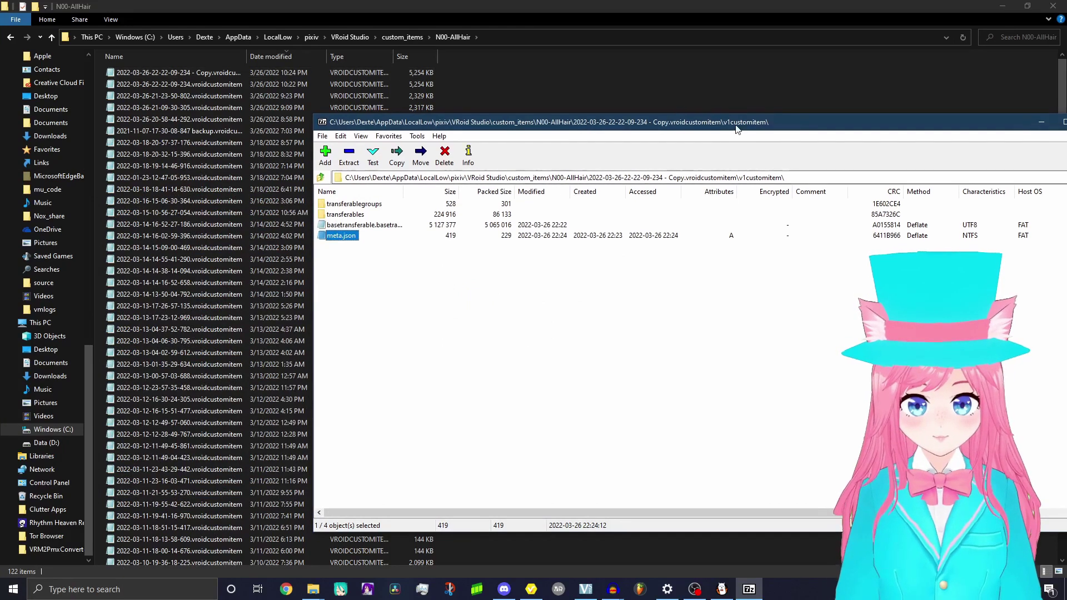
{"action": "left_click_drag", "start_coordinate": [736, 126], "coordinate": [565, 121]}
{"action": "left_click", "coordinate": [919, 118]}
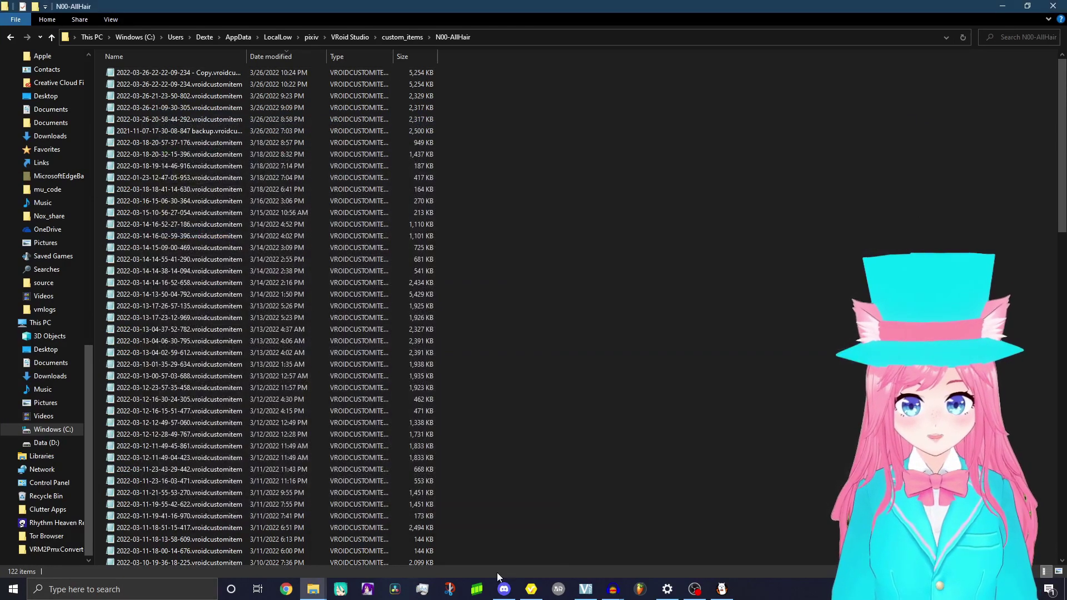
{"action": "left_click", "coordinate": [529, 590]}
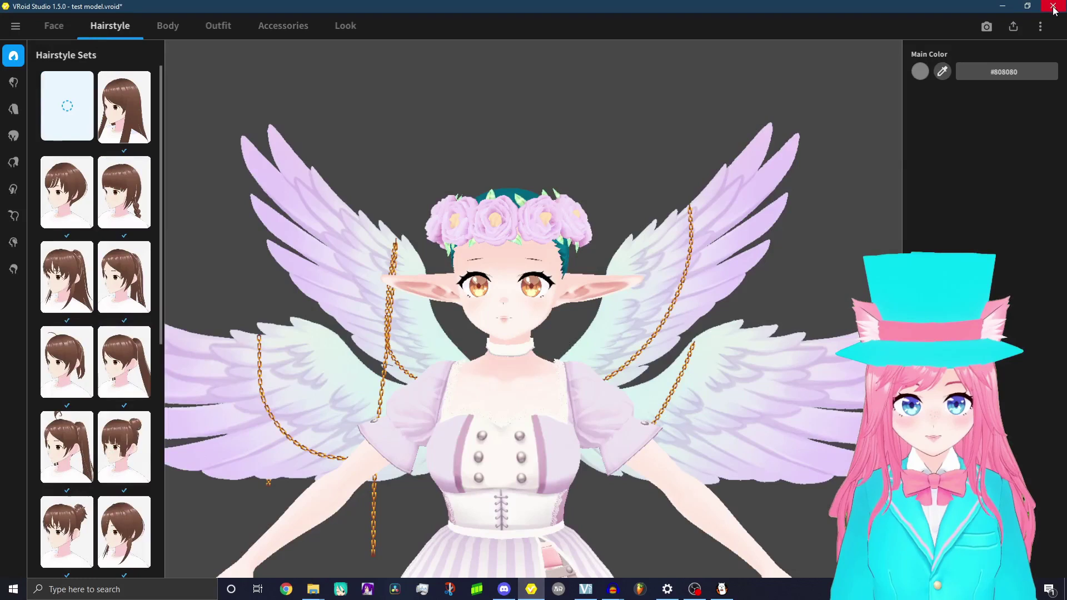
Look for the wings in the Extra custom items, then close VRoid Studio, saving the model.
{"action": "left_click", "coordinate": [16, 271]}
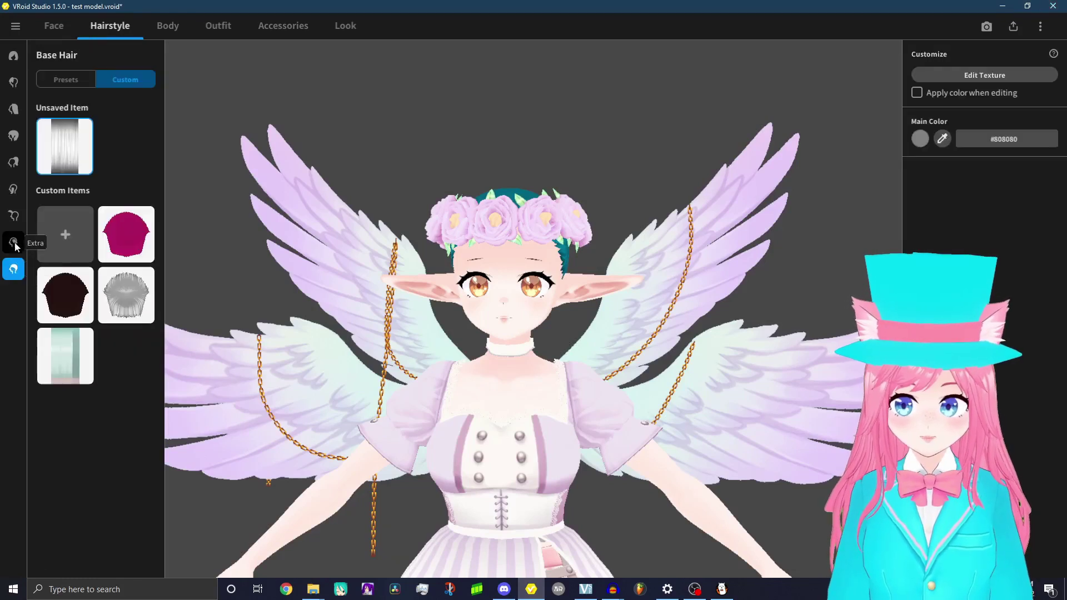
{"action": "left_click", "coordinate": [13, 242]}
{"action": "left_click", "coordinate": [118, 80]}
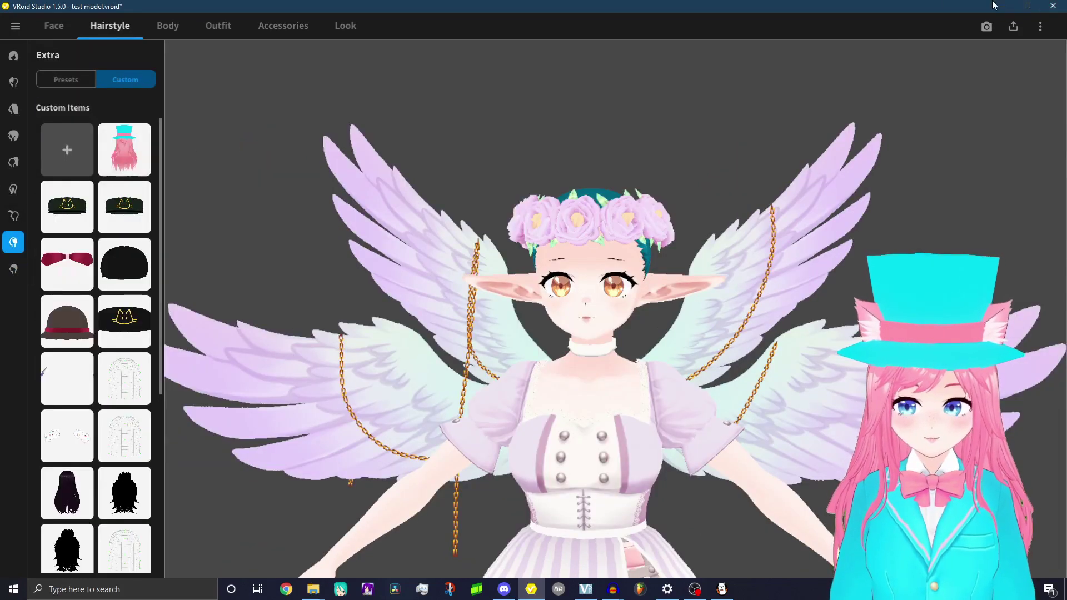
{"action": "left_click", "coordinate": [1054, 11]}
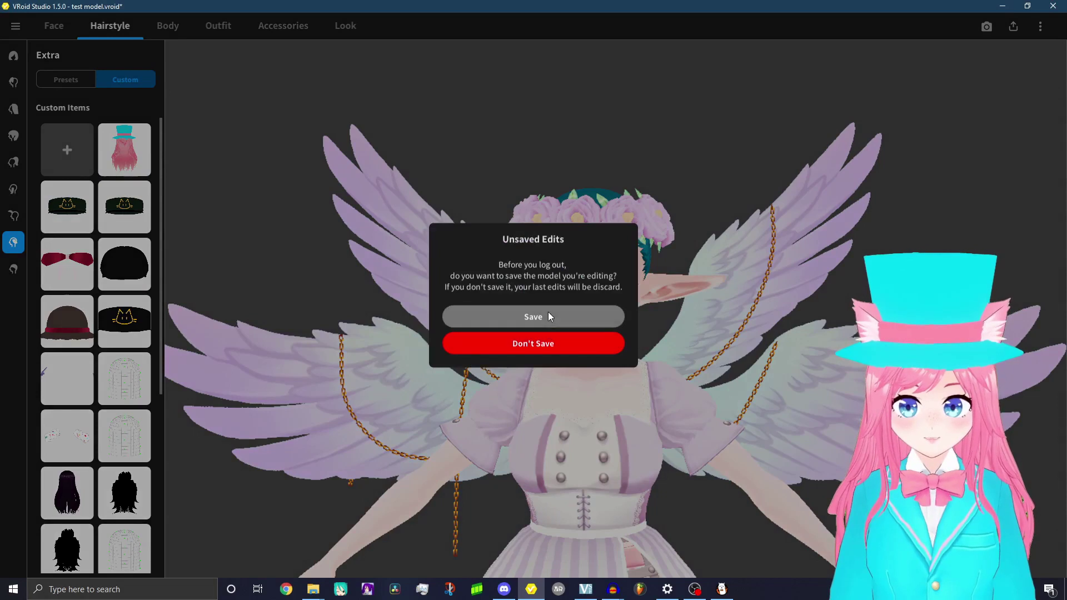
{"action": "left_click", "coordinate": [533, 317]}
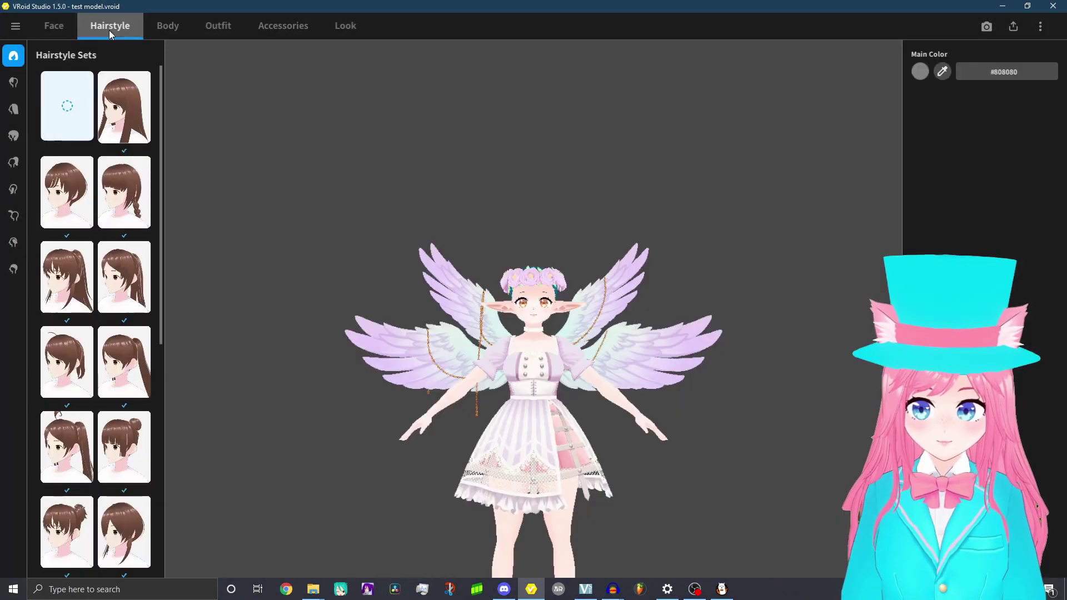
On the reloaded model, view the Extra custom items, then list the hairstyle sets.
{"action": "left_click", "coordinate": [14, 243]}
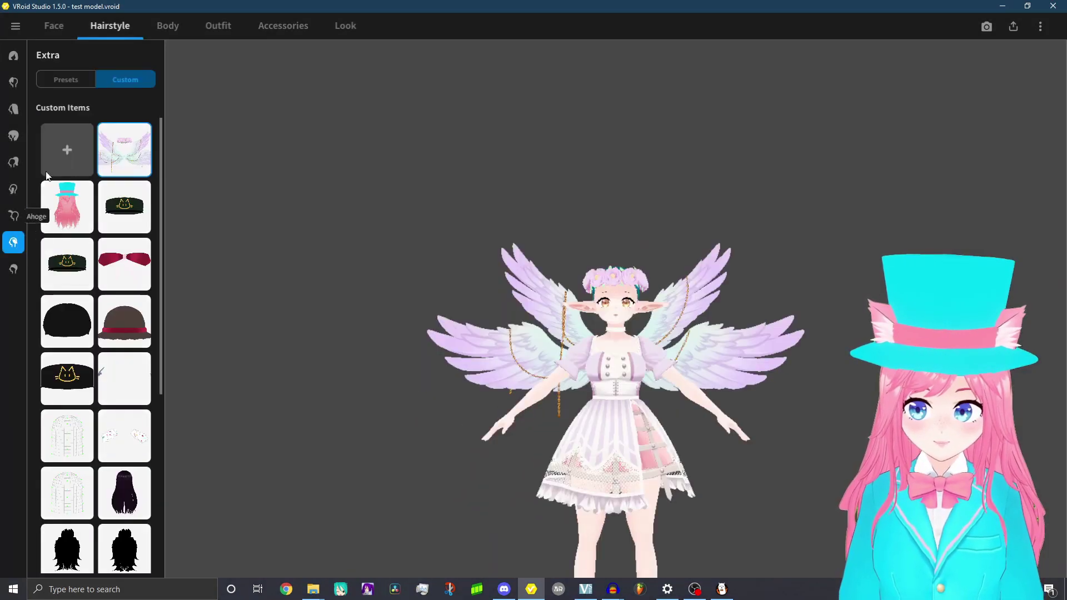
{"action": "scroll", "coordinate": [569, 325], "scroll_direction": "up", "scroll_amount": 3}
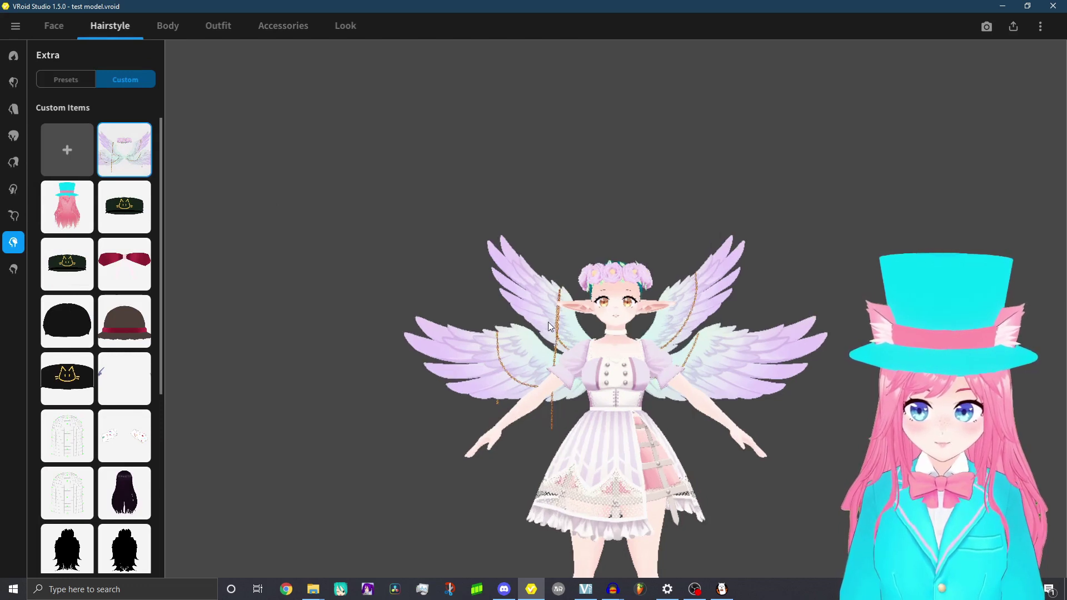
{"action": "left_click", "coordinate": [14, 56]}
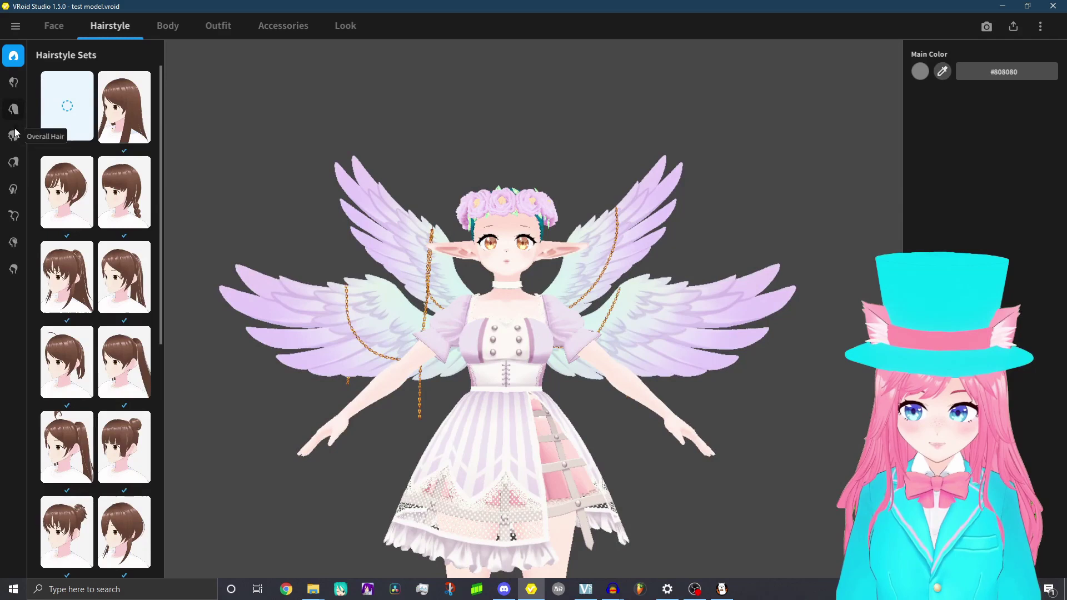
Apply the first pink custom front hair.
{"action": "left_click", "coordinate": [14, 82]}
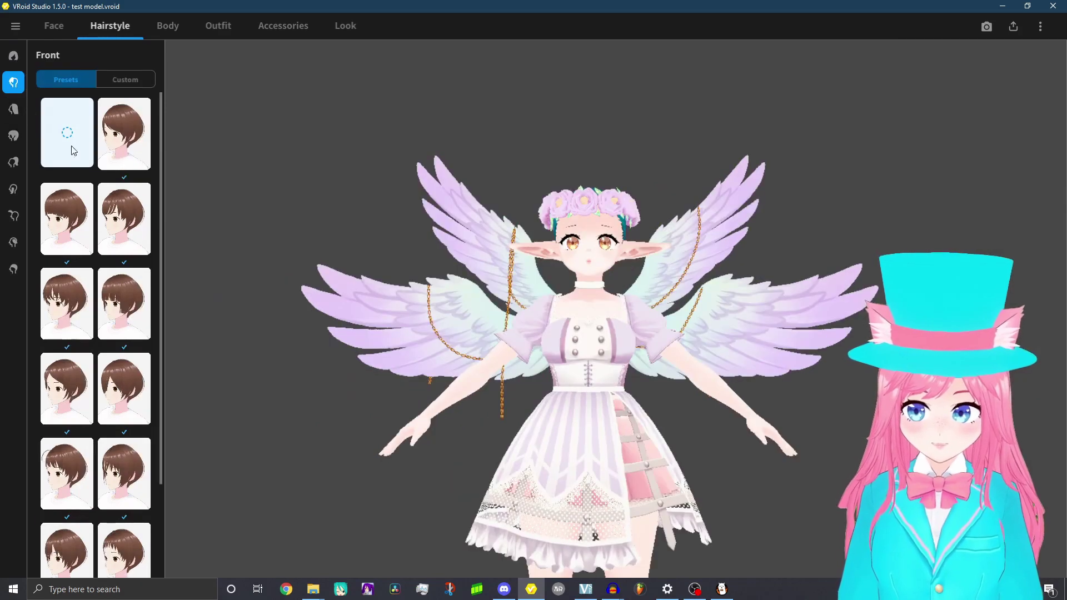
{"action": "left_click", "coordinate": [134, 79]}
{"action": "scroll", "coordinate": [107, 341], "scroll_direction": "down", "scroll_amount": 2}
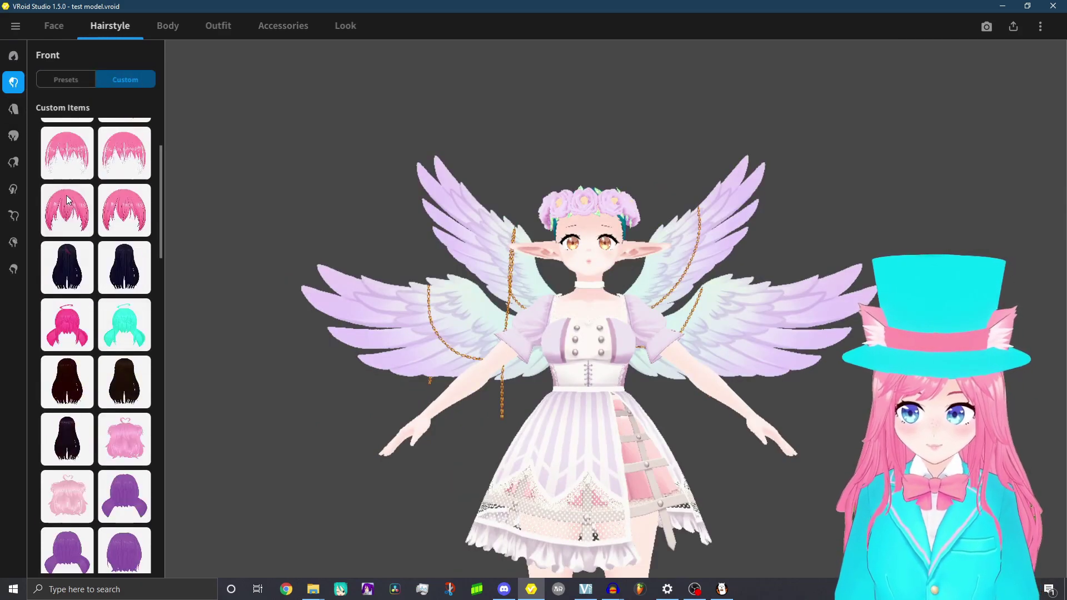
{"action": "left_click", "coordinate": [68, 166]}
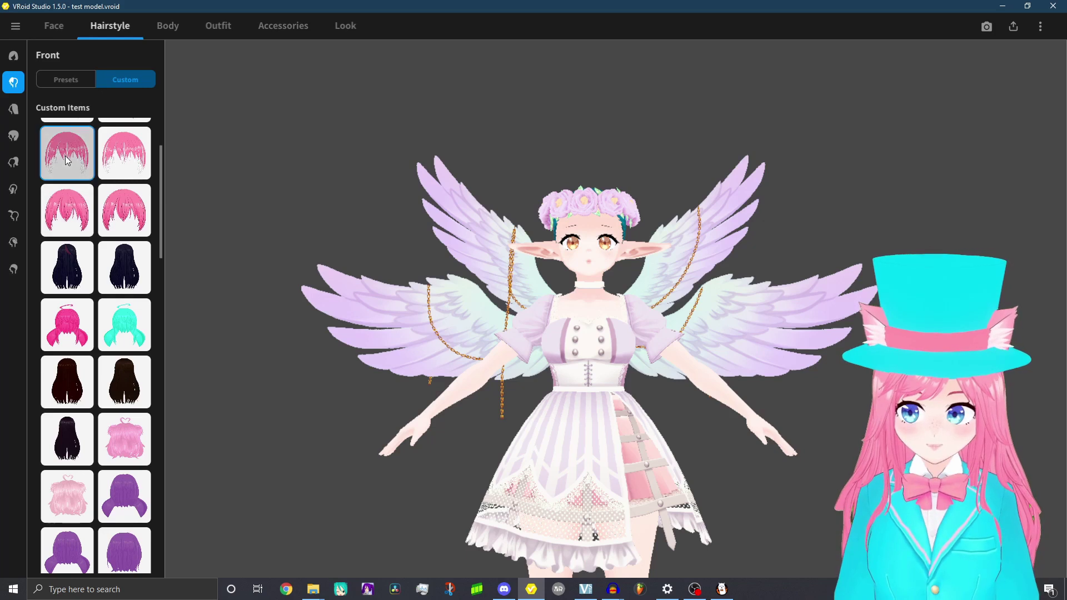
Put the wings from the Extra custom items back on the model.
{"action": "left_click", "coordinate": [14, 110]}
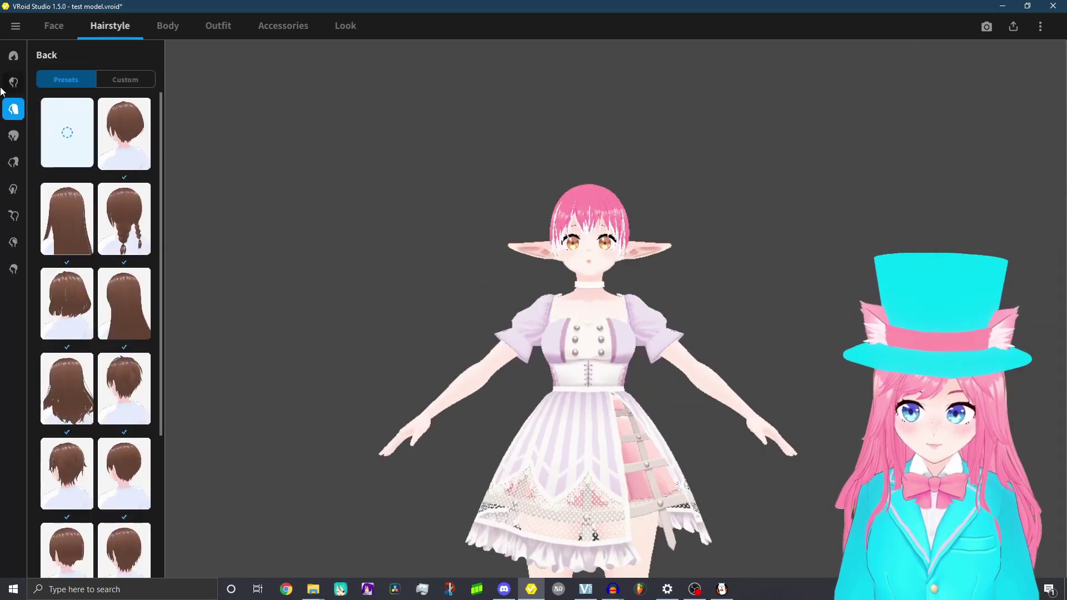
{"action": "left_click", "coordinate": [12, 84]}
{"action": "left_click", "coordinate": [16, 243]}
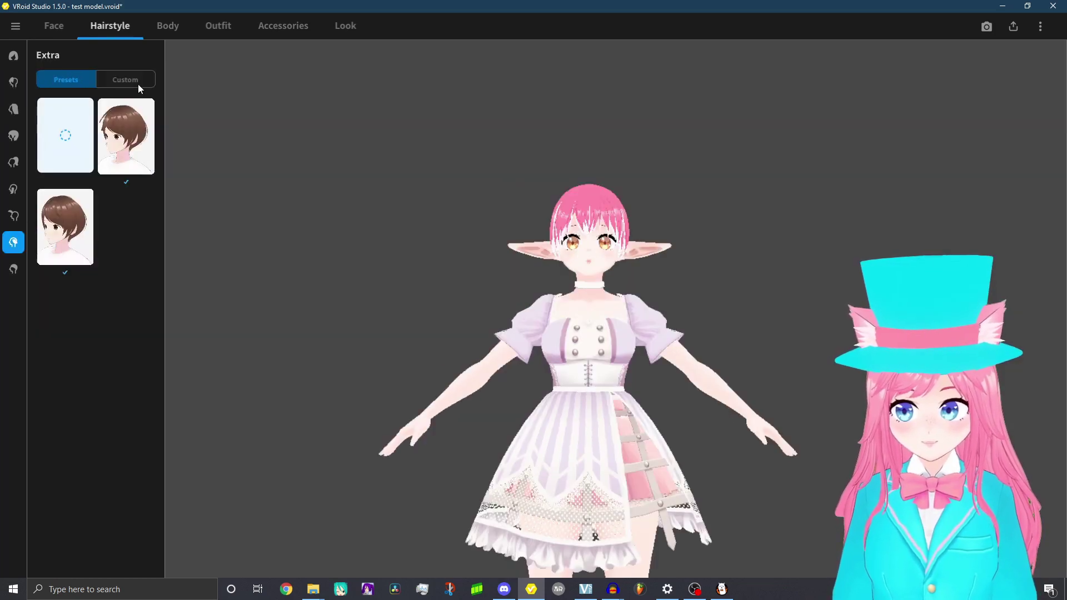
{"action": "left_click", "coordinate": [138, 81]}
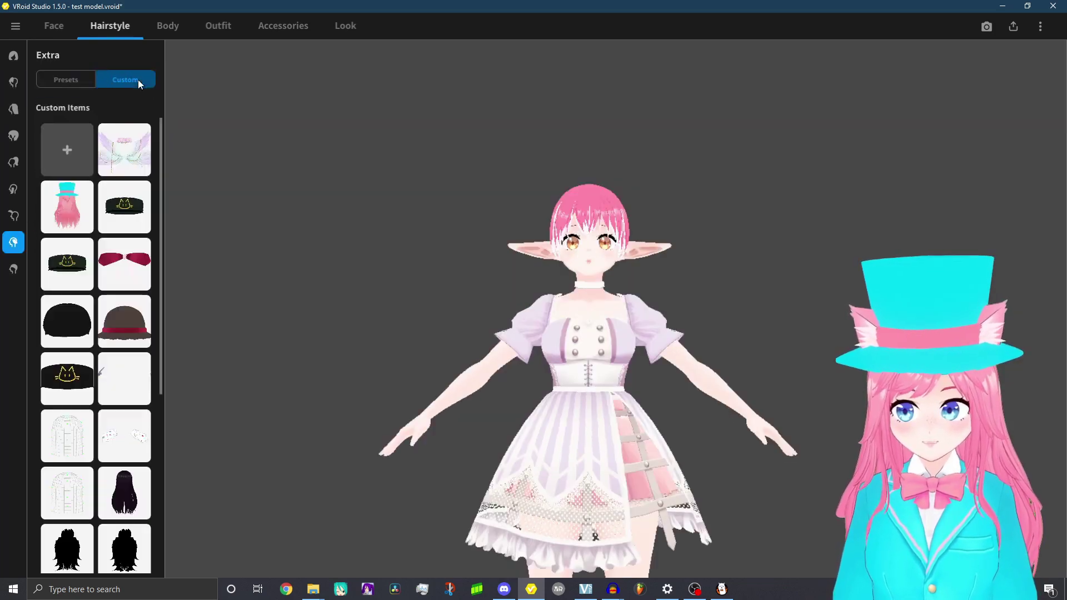
{"action": "left_click", "coordinate": [138, 161]}
Give the model a short pink custom back hair.
{"action": "left_click_drag", "start_coordinate": [333, 233], "coordinate": [222, 138]}
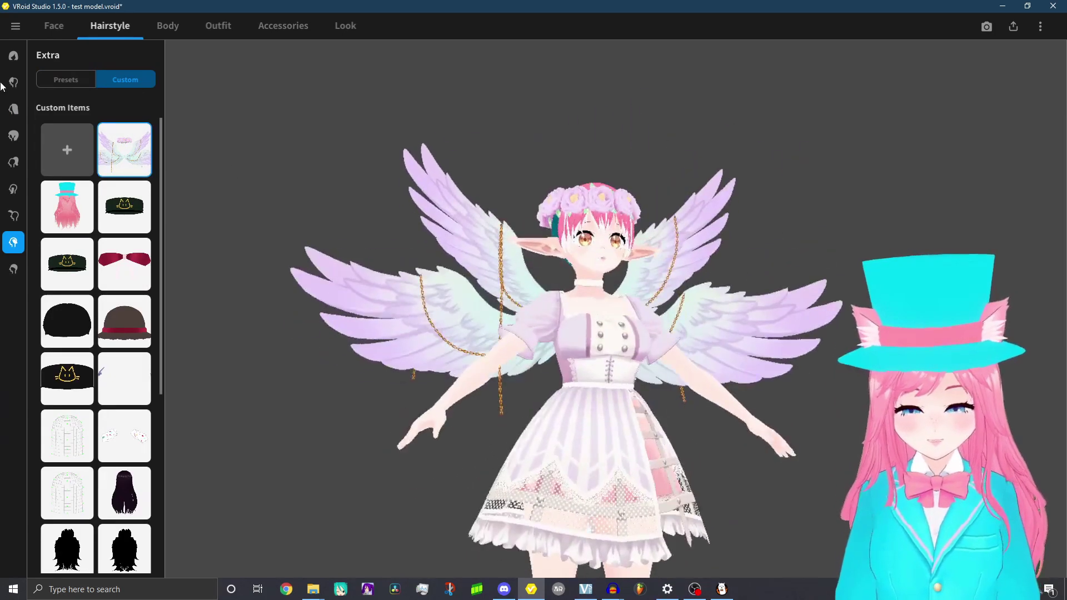
{"action": "left_click", "coordinate": [14, 109]}
{"action": "left_click", "coordinate": [124, 81]}
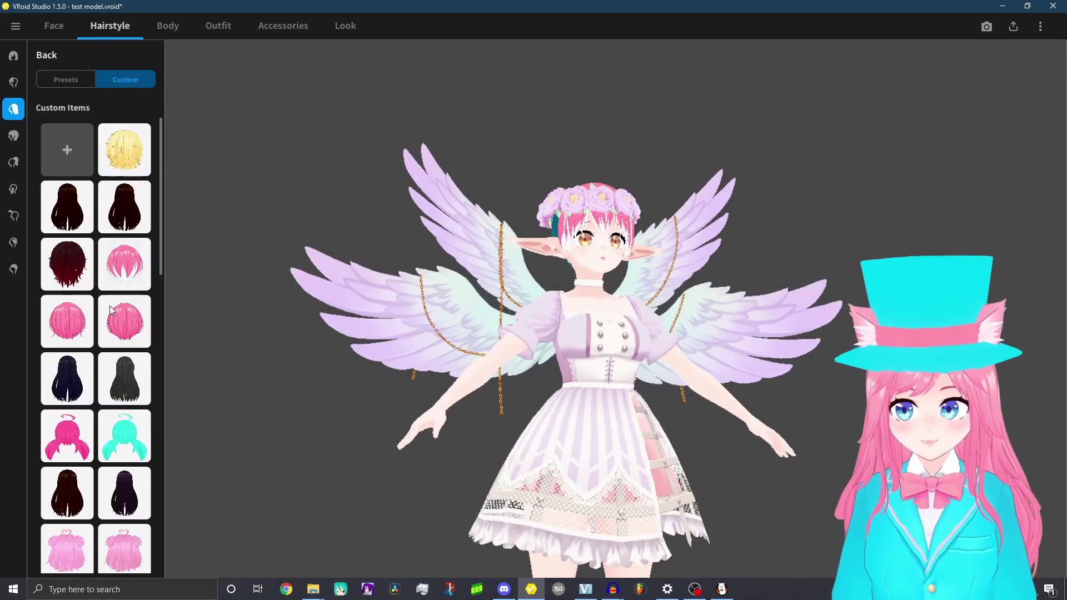
{"action": "left_click", "coordinate": [67, 321]}
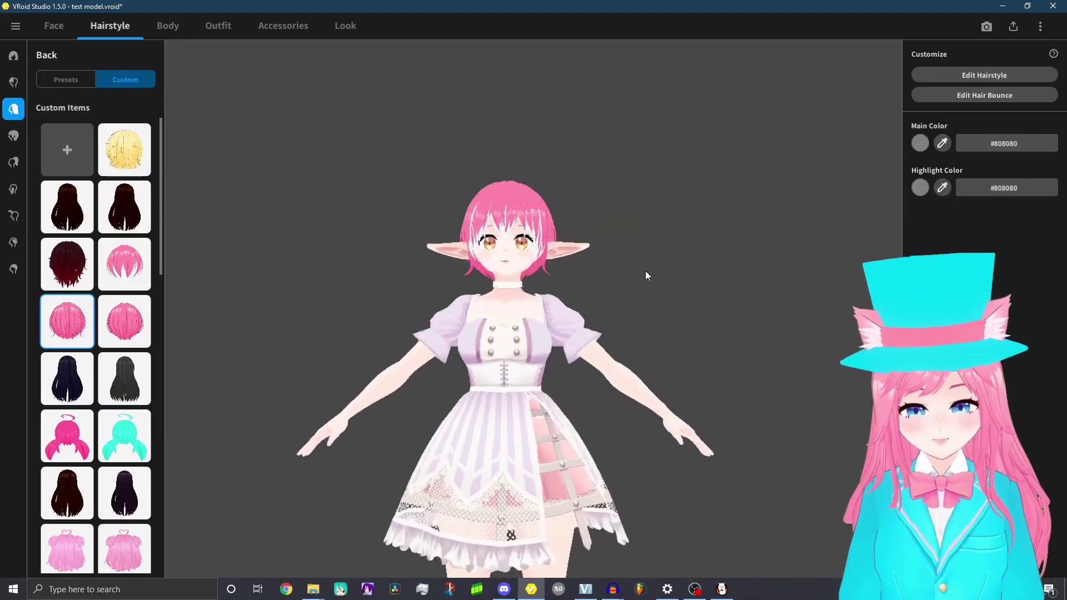
{"action": "mouse_move", "coordinate": [645, 271]}
{"action": "left_mouse_down"}
{"action": "mouse_move", "coordinate": [562, 281]}
{"action": "mouse_move", "coordinate": [633, 271]}
{"action": "left_mouse_up"}
{"action": "scroll", "coordinate": [555, 285], "scroll_direction": "up", "scroll_amount": 2}
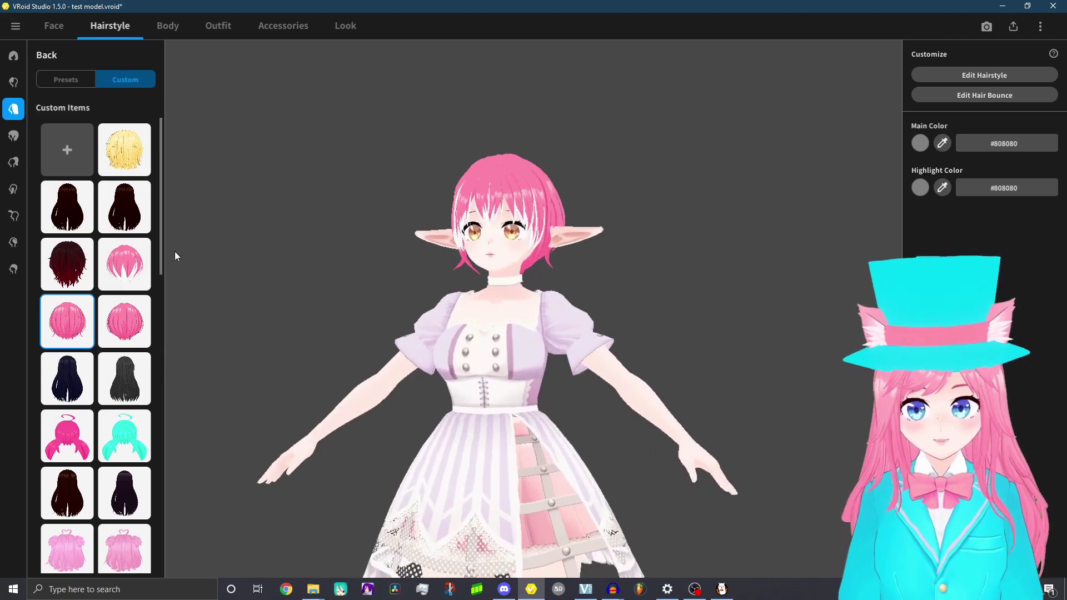
{"action": "left_click", "coordinate": [124, 264]}
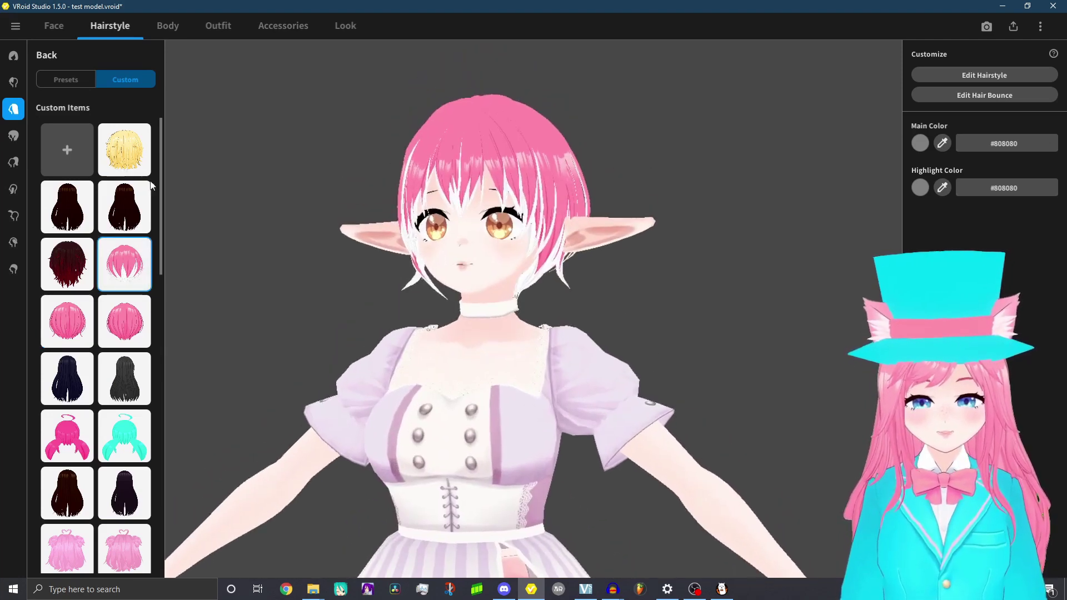
Add the pink custom ahoge and the long pink twin-tail extensions.
{"action": "left_click", "coordinate": [13, 216]}
{"action": "left_click", "coordinate": [123, 79]}
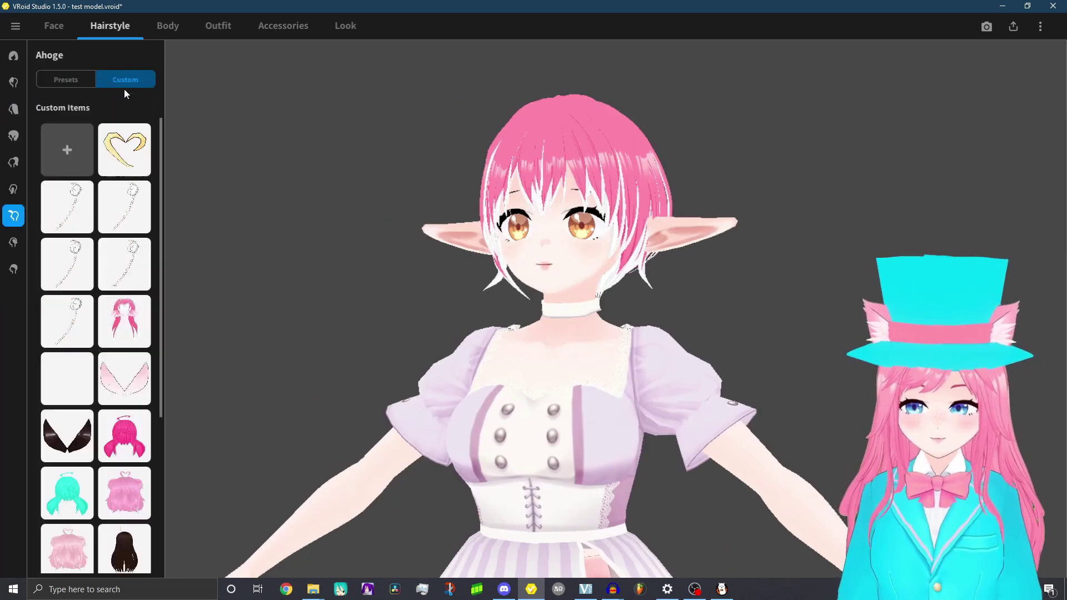
{"action": "left_click", "coordinate": [128, 321]}
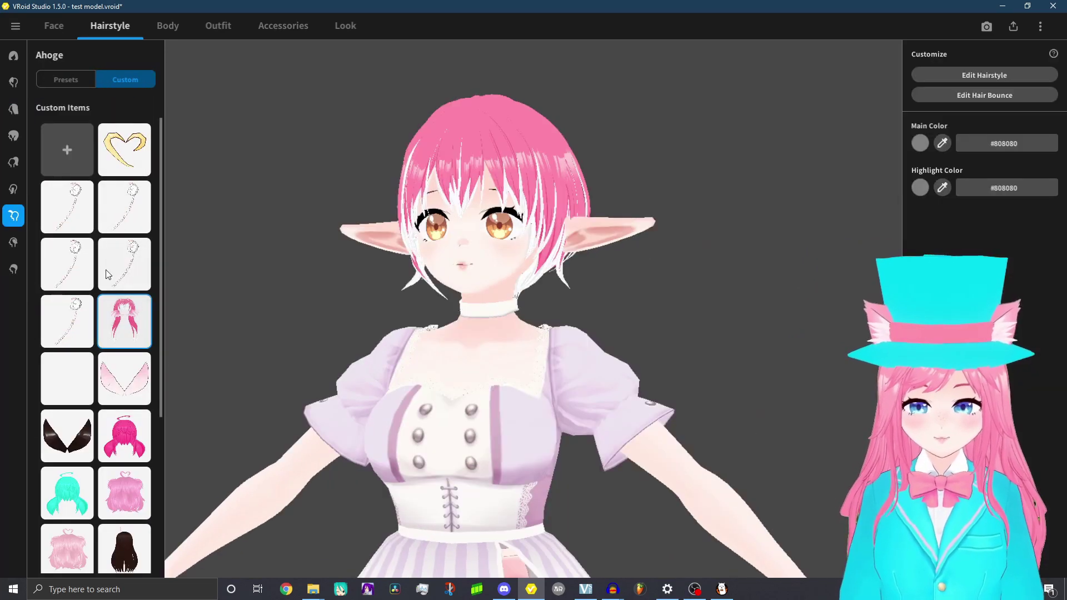
{"action": "left_click", "coordinate": [14, 162]}
{"action": "left_click", "coordinate": [132, 79]}
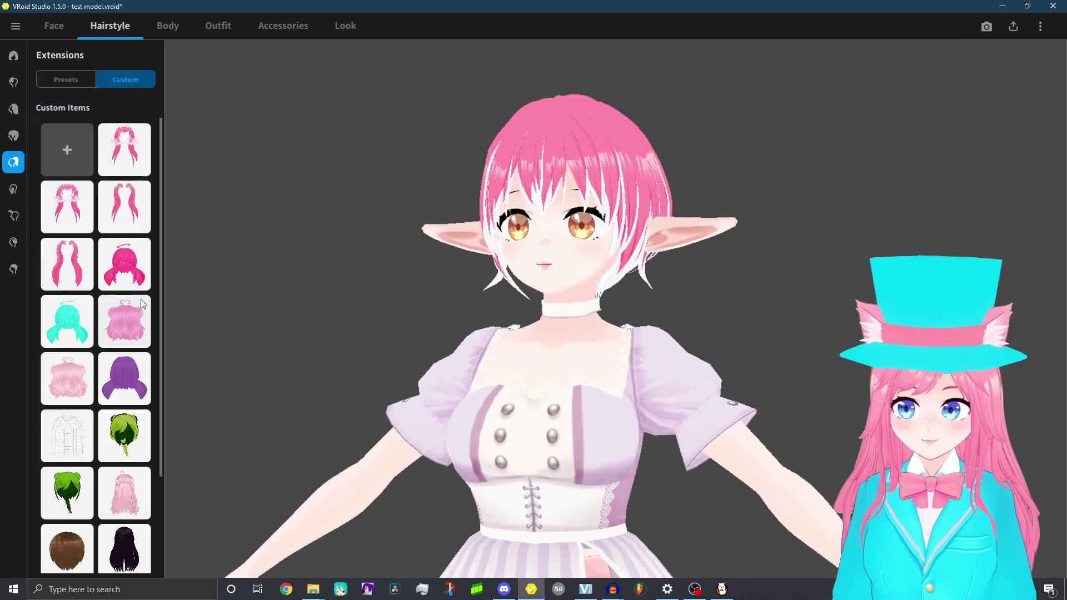
{"action": "left_click", "coordinate": [77, 269]}
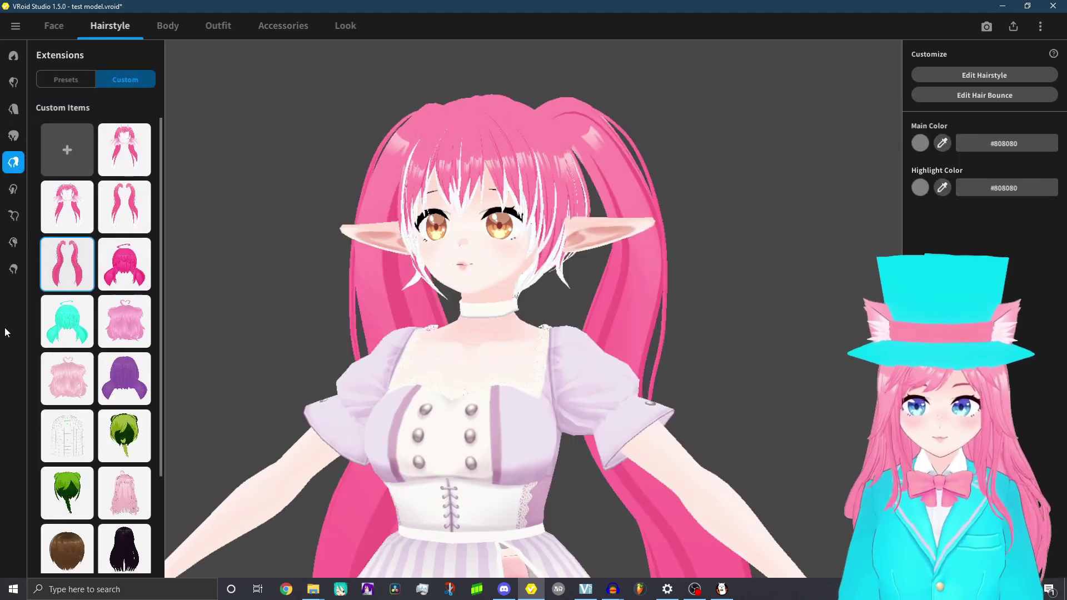
Re-apply the wings from Extra custom items and orbit to view them from back and side.
{"action": "left_click", "coordinate": [14, 242]}
{"action": "left_click", "coordinate": [134, 76]}
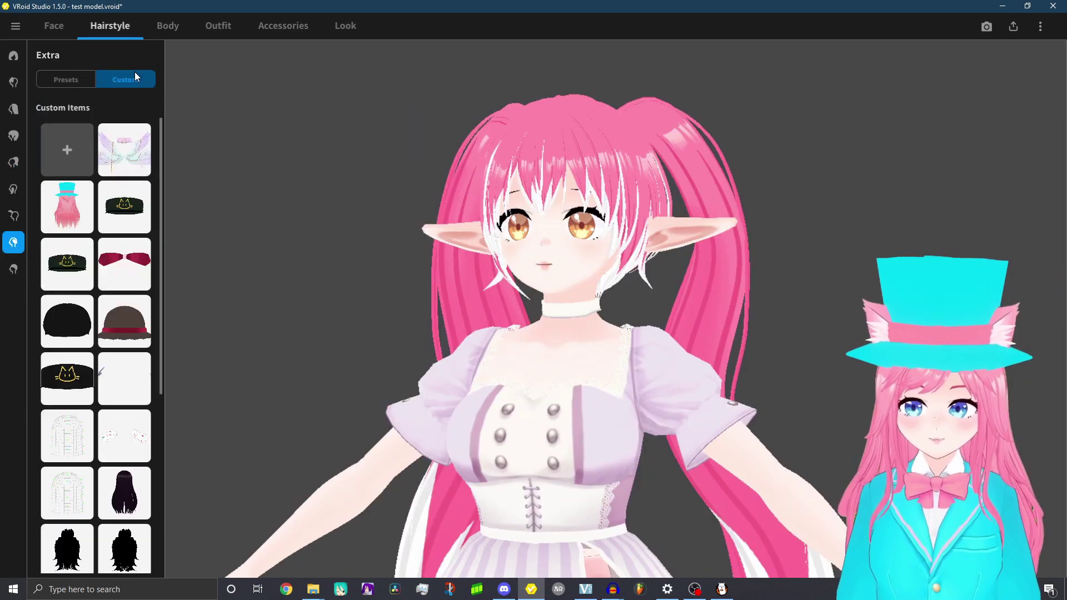
{"action": "left_click", "coordinate": [125, 162]}
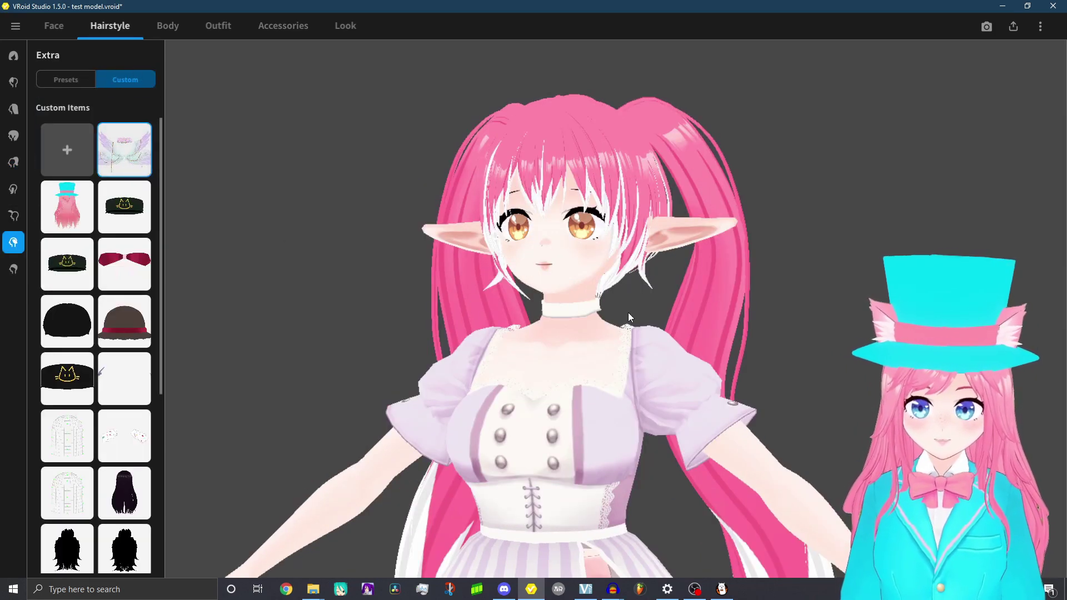
{"action": "left_click_drag", "start_coordinate": [628, 317], "coordinate": [838, 319]}
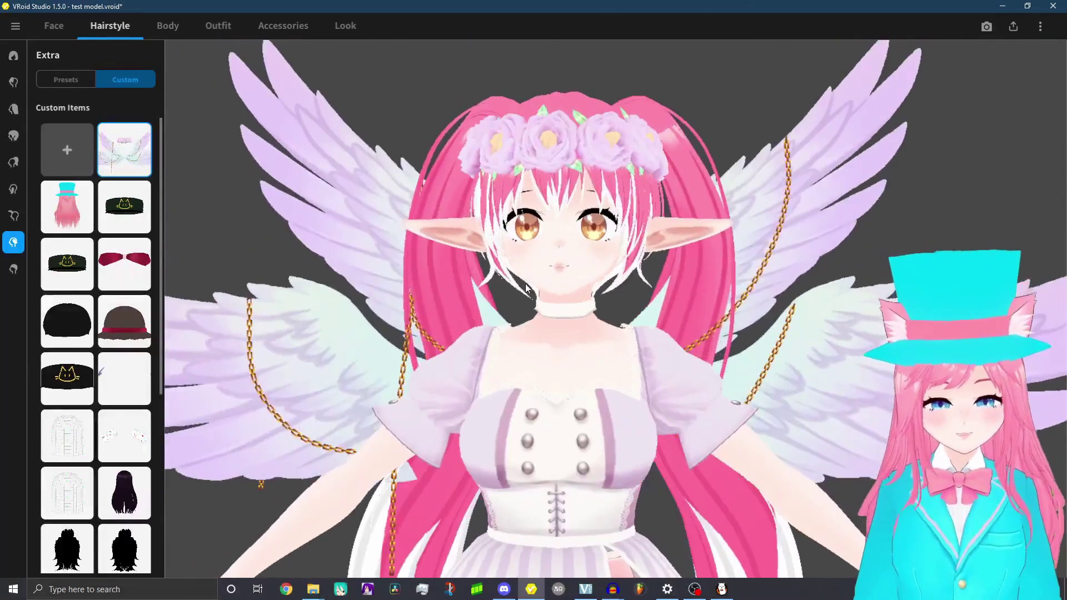
{"action": "left_click_drag", "start_coordinate": [526, 288], "coordinate": [784, 300]}
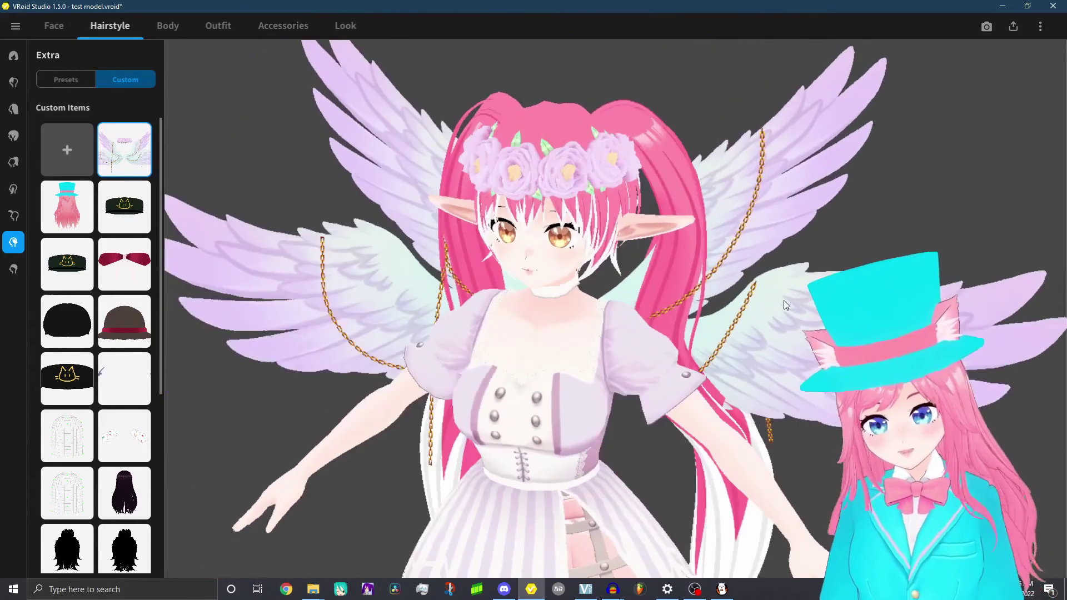
{"action": "scroll", "coordinate": [786, 298], "scroll_direction": "up", "scroll_amount": 2}
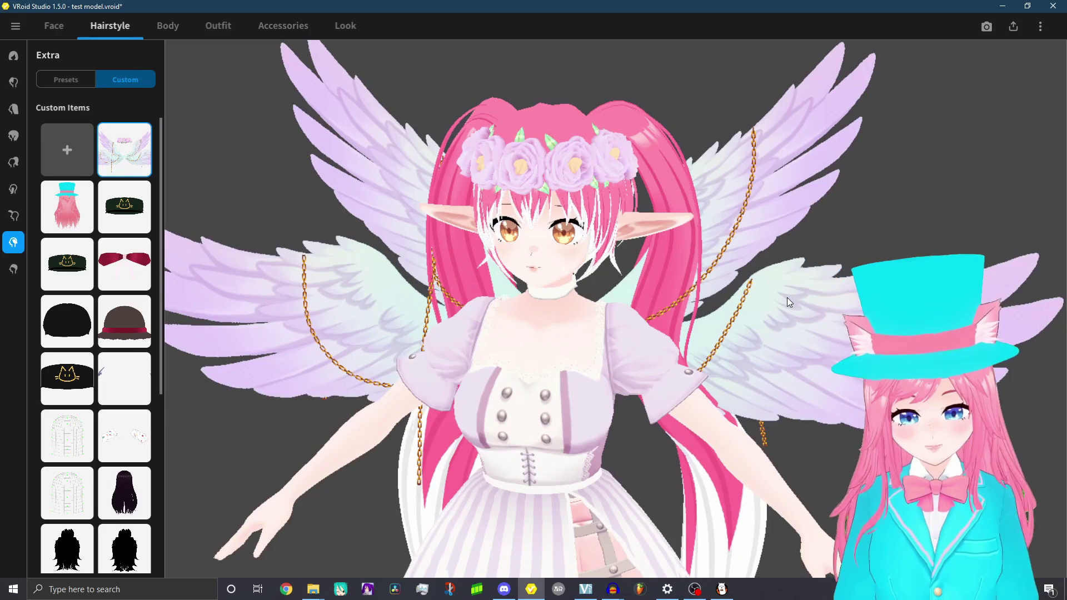
{"action": "left_click_drag", "start_coordinate": [786, 298], "coordinate": [795, 296]}
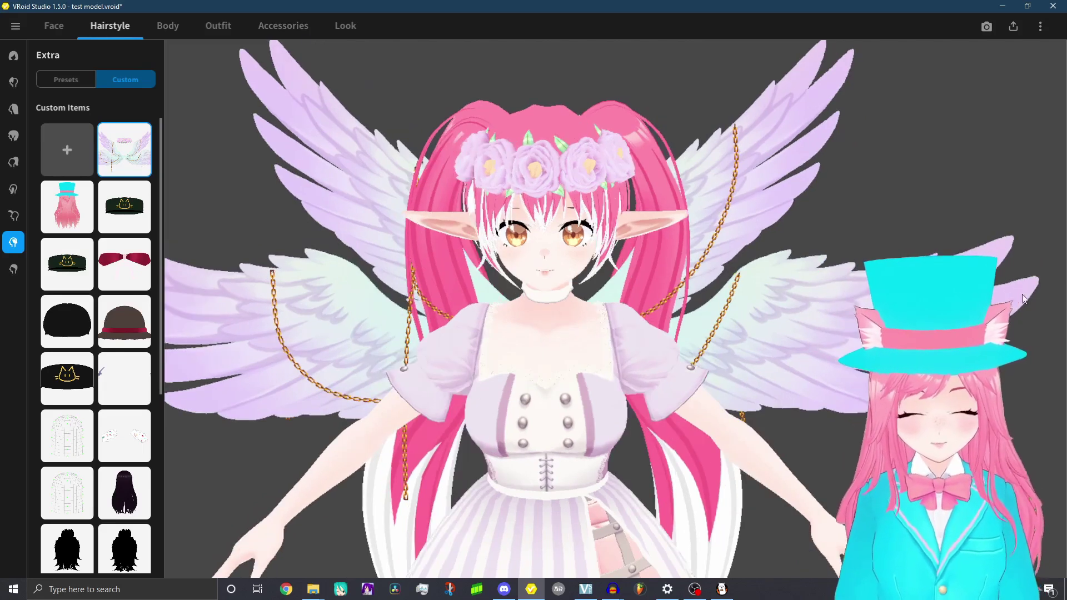